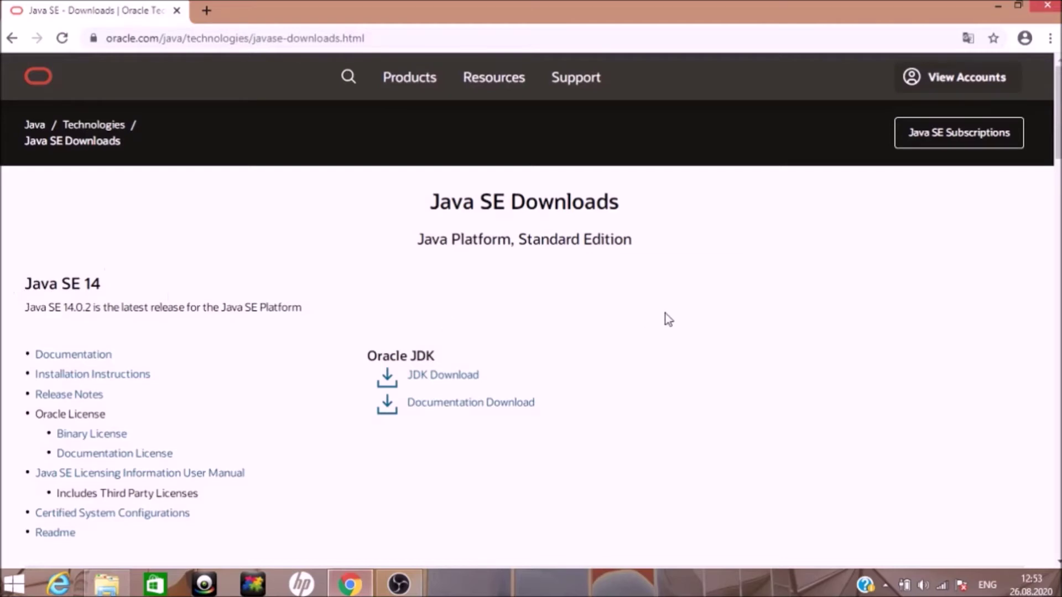
Look through the Java SE releases and open the JDK download page for Java SE 14
scroll(666, 313, down, 6)
scroll(665, 313, down, 3)
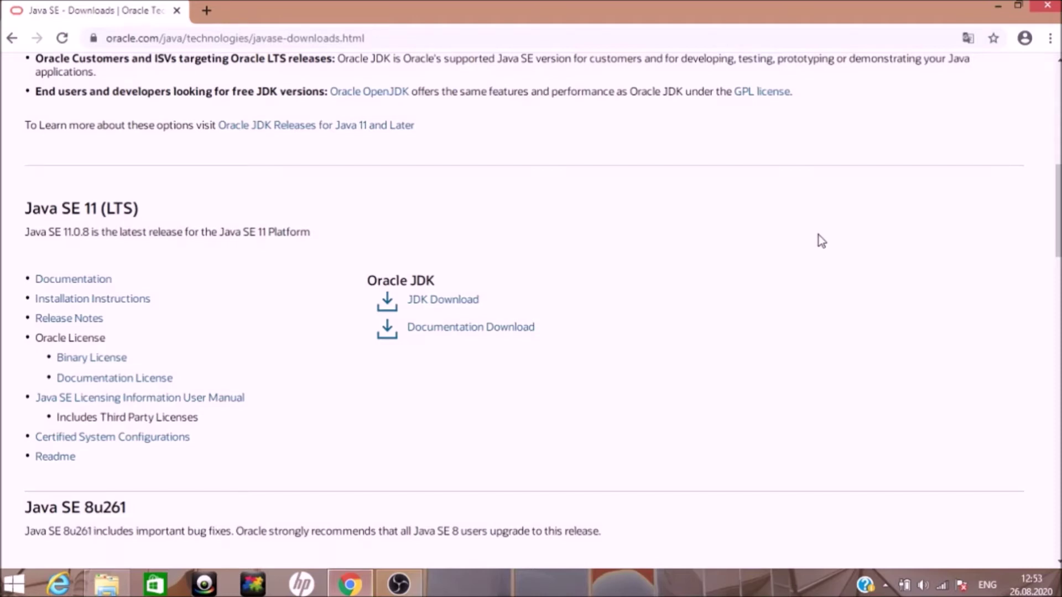
scroll(822, 241, down, 5)
drag(94, 193, 128, 195)
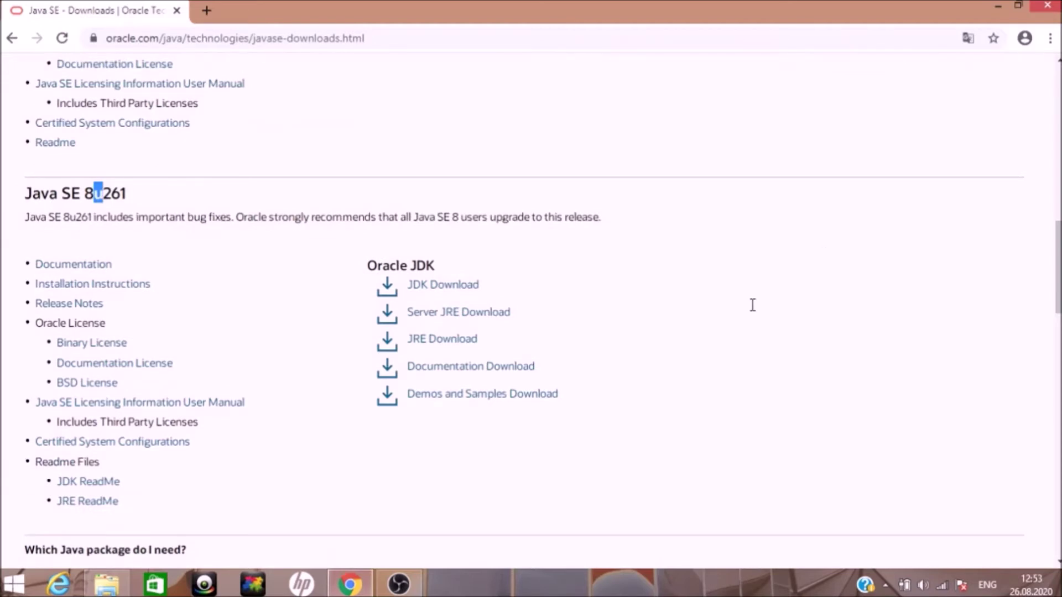
scroll(648, 318, up, 12)
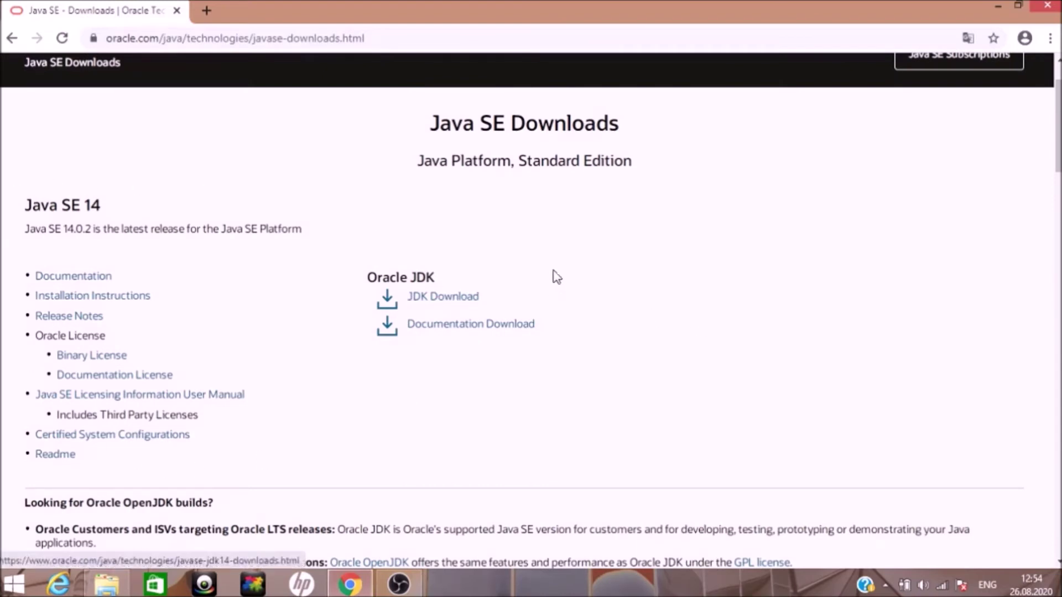
click(444, 303)
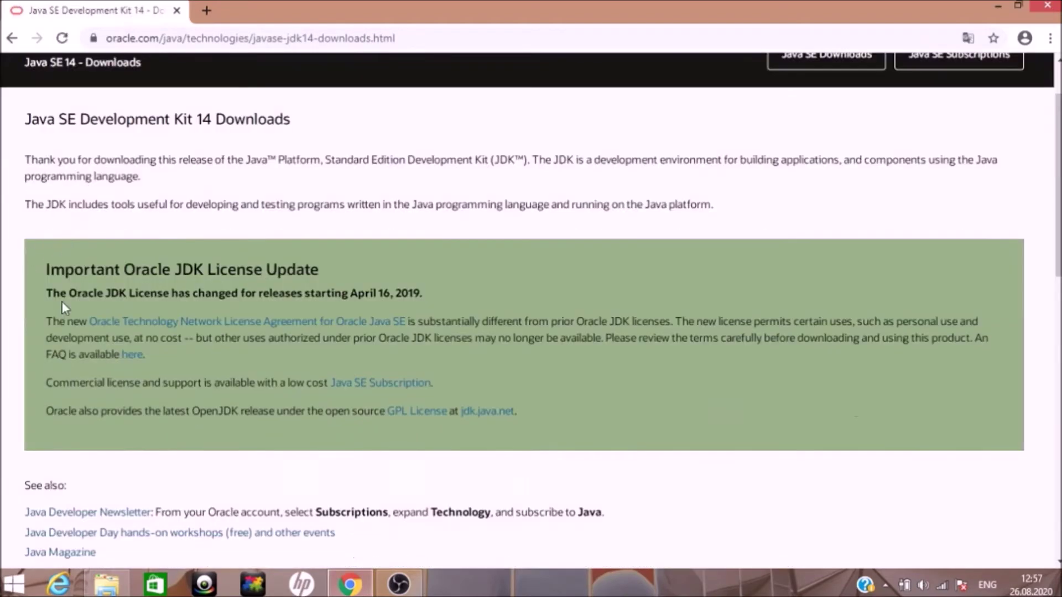
Examine the Oracle JDK license update notice and the JDK 14.0.2 package list, focusing on the Windows x64 Installer
scroll(629, 340, up, 2)
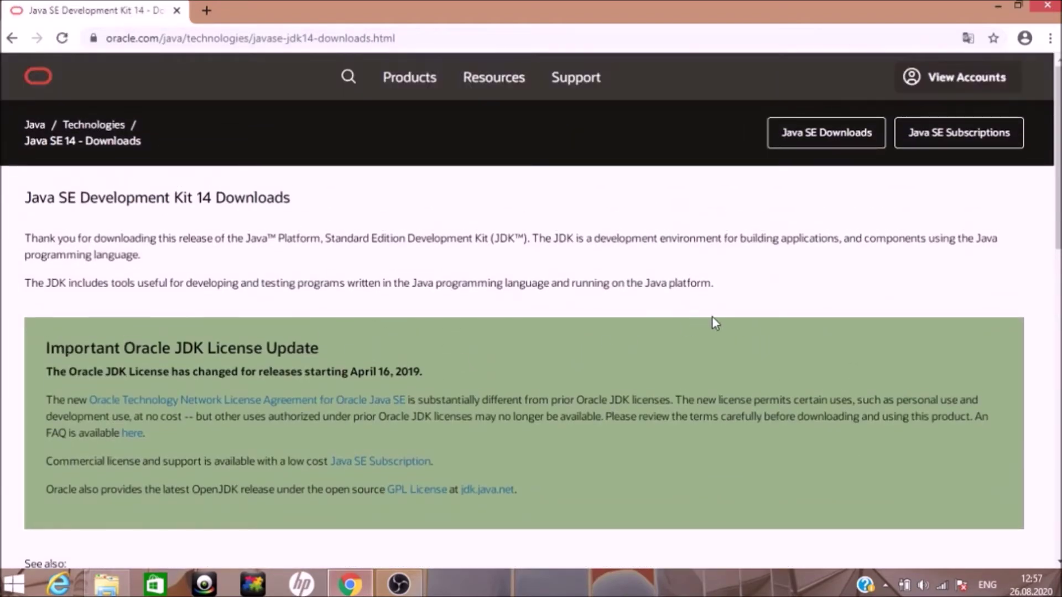
scroll(496, 324, down, 3)
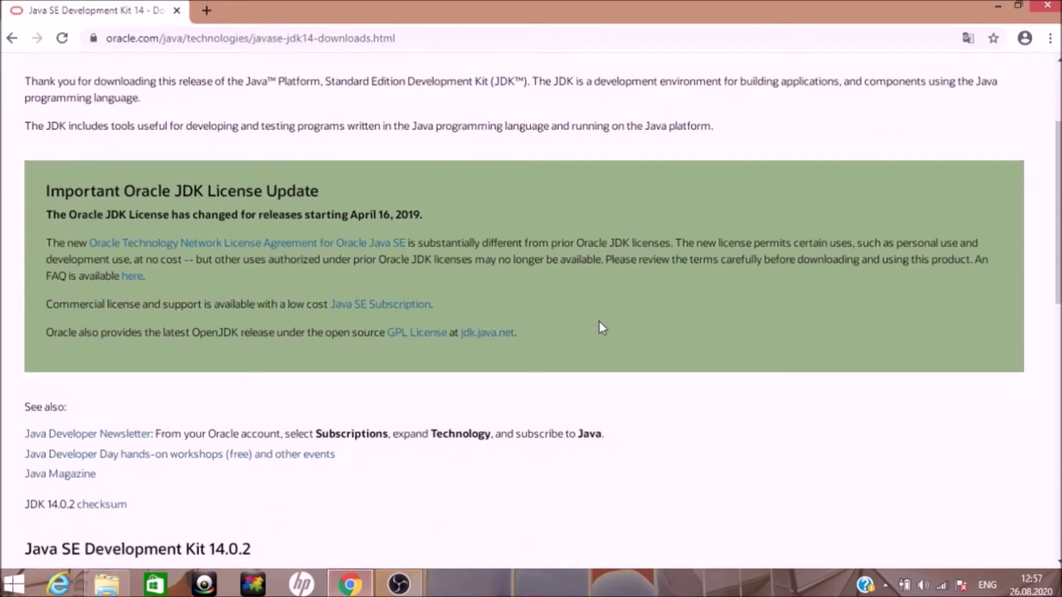
drag(421, 214, 331, 214)
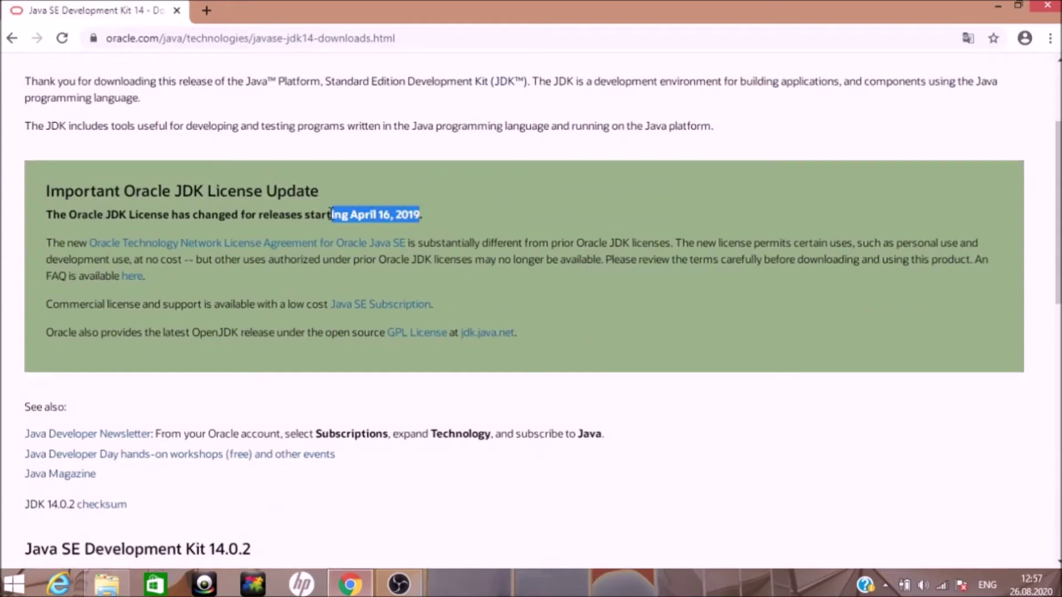
click(583, 302)
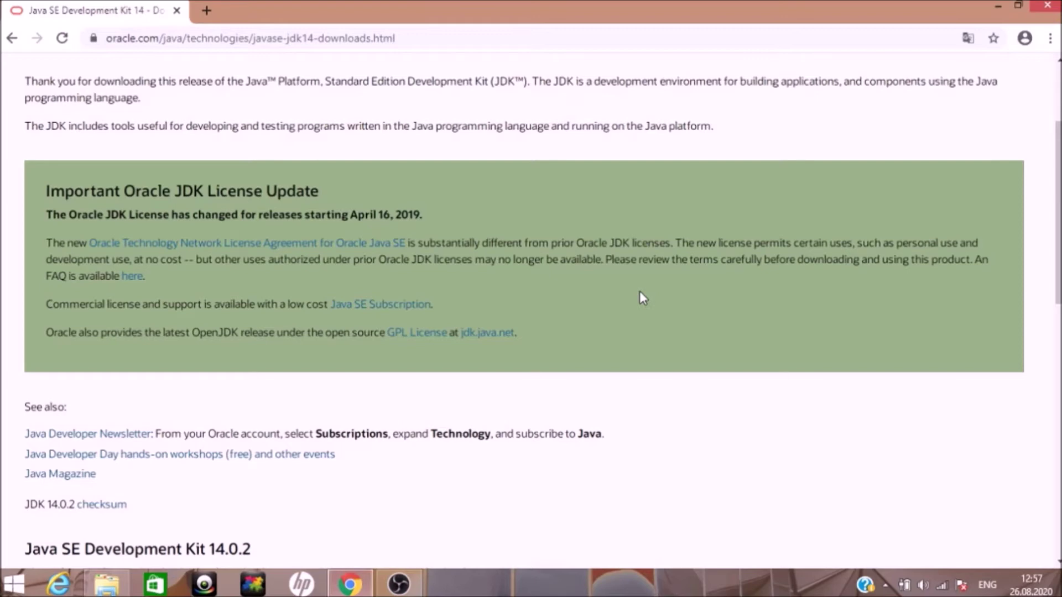
scroll(754, 366, down, 7)
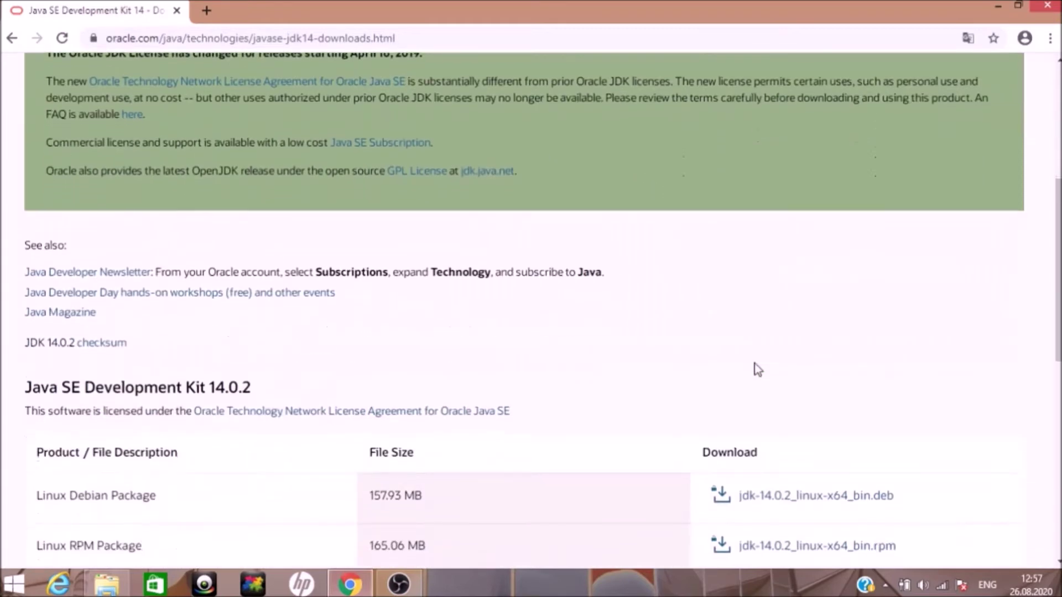
scroll(755, 368, down, 3)
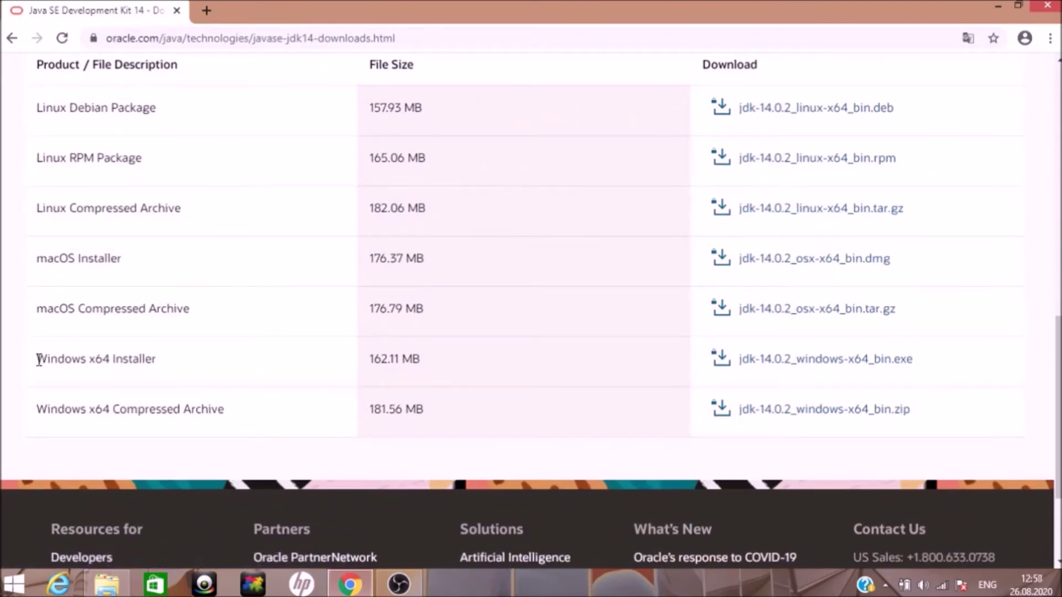
drag(39, 360, 157, 360)
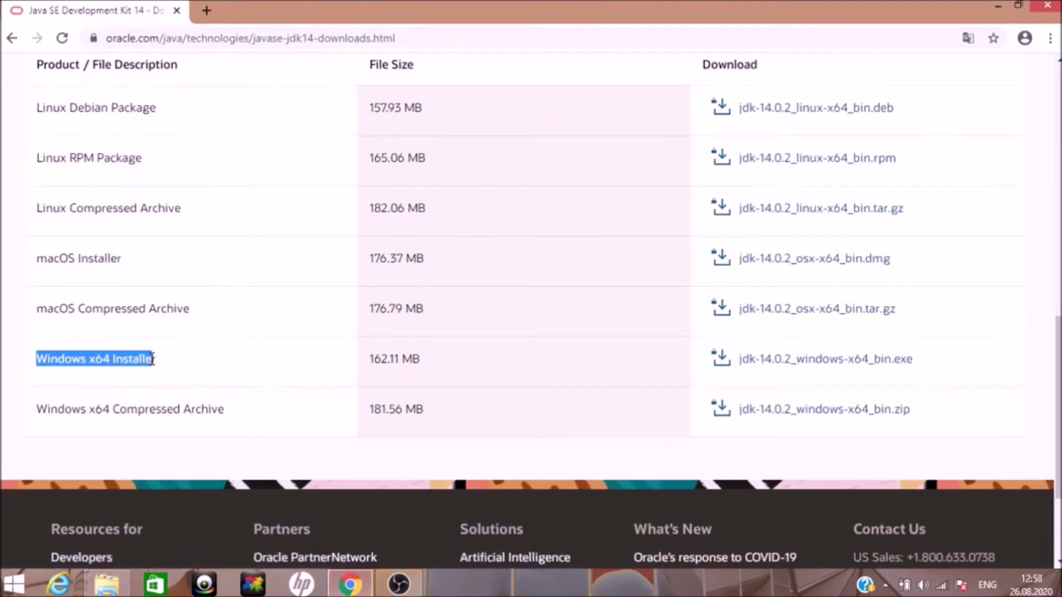
click(93, 360)
double_click(93, 360)
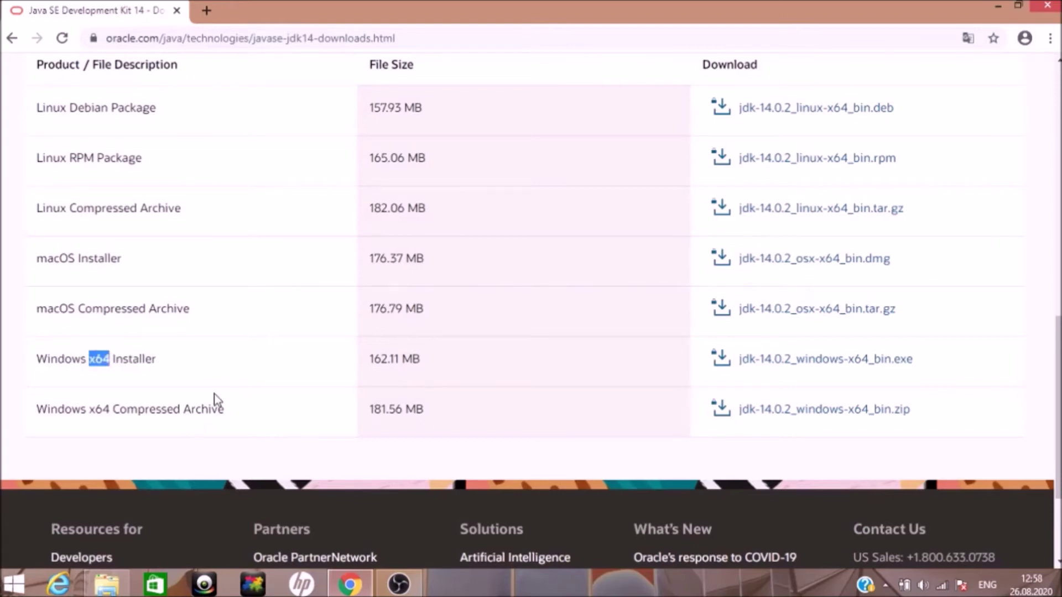
click(226, 372)
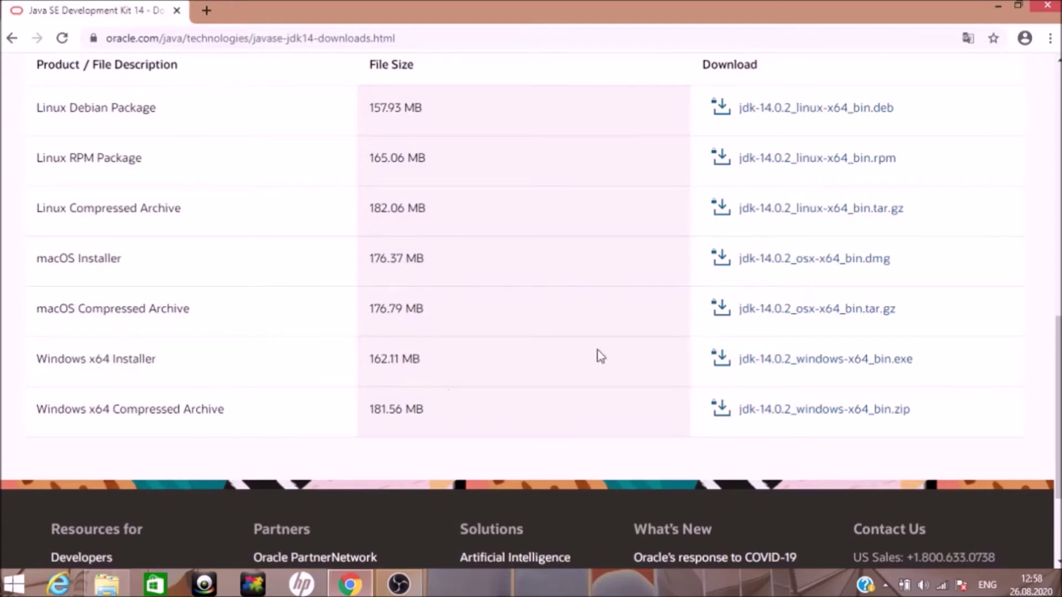
Accept the Oracle license agreement to start downloading jdk-14.0.2_windows-x64_bin.exe, and cancel that download
click(814, 360)
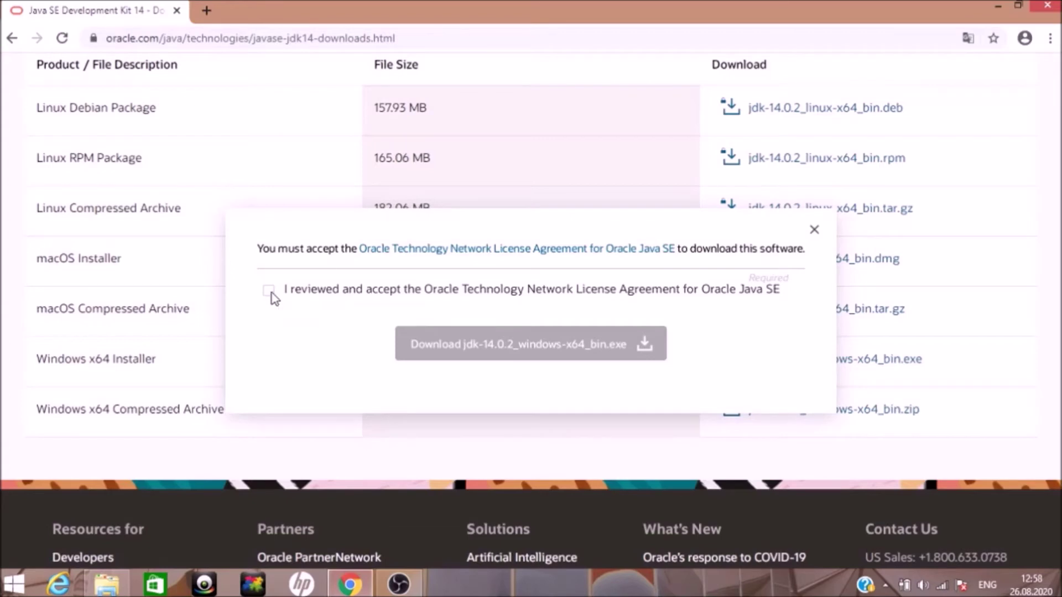
click(269, 291)
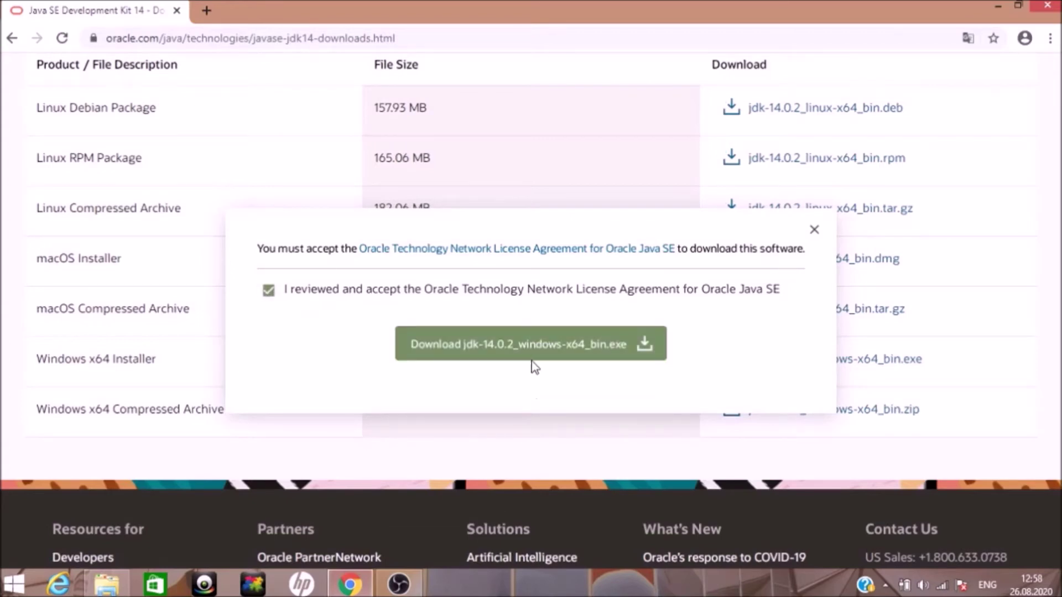
click(534, 347)
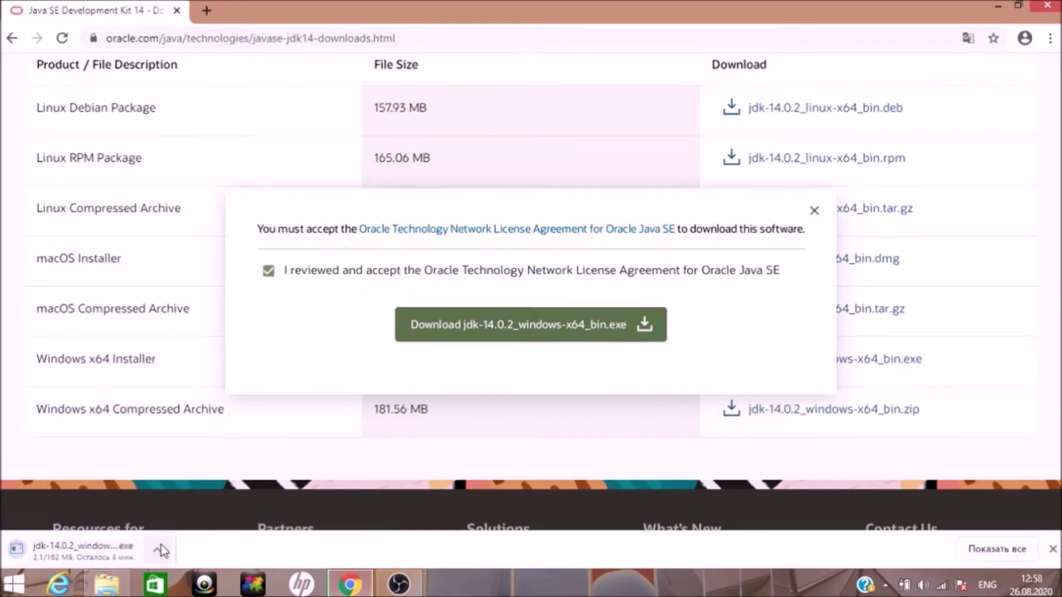
click(157, 549)
click(164, 525)
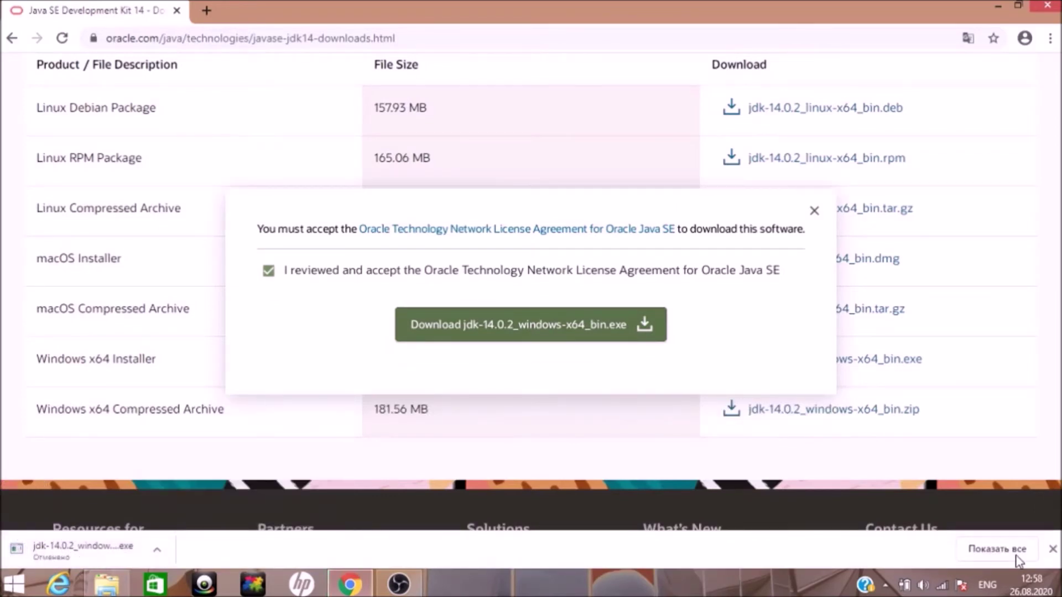
Launch the completed jdk-14.0.2_windows-x64_bin.exe from the browser's download list and proceed with installation into C:\Program Files\Java\jdk-14.0.2\
click(997, 549)
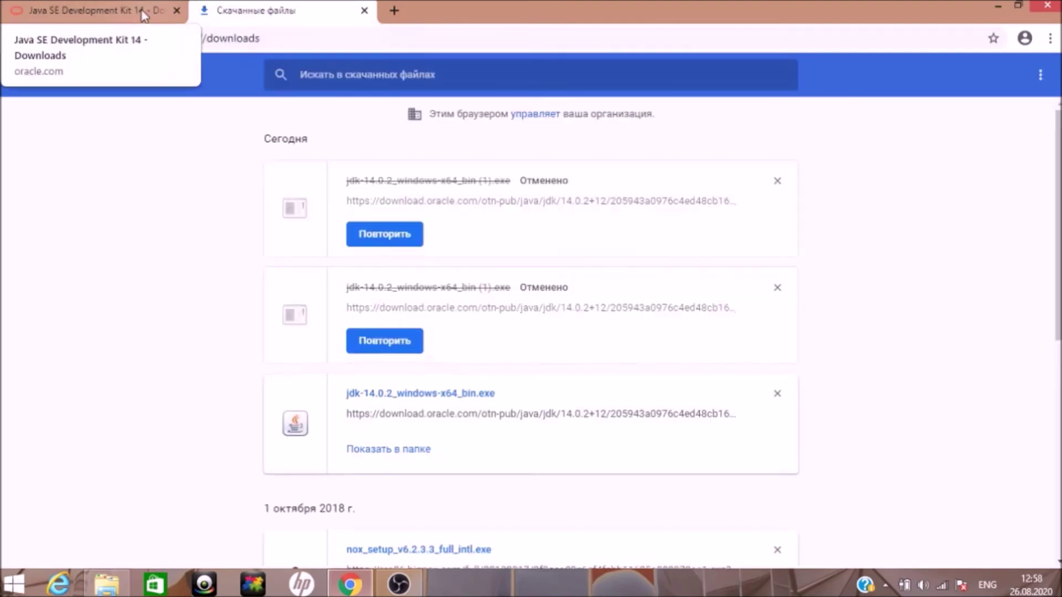
scroll(364, 199, down, 3)
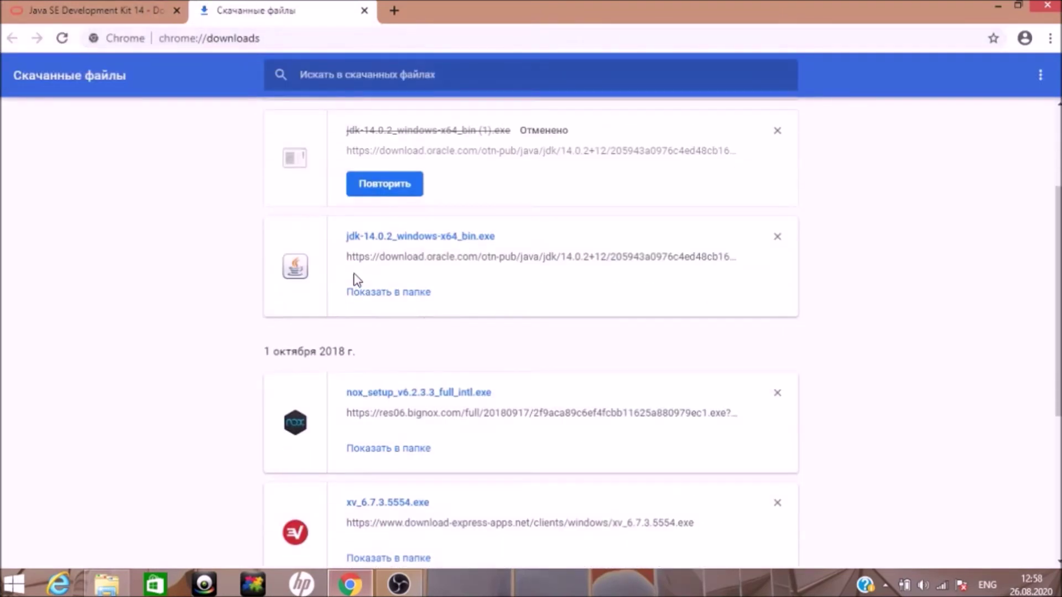
click(378, 236)
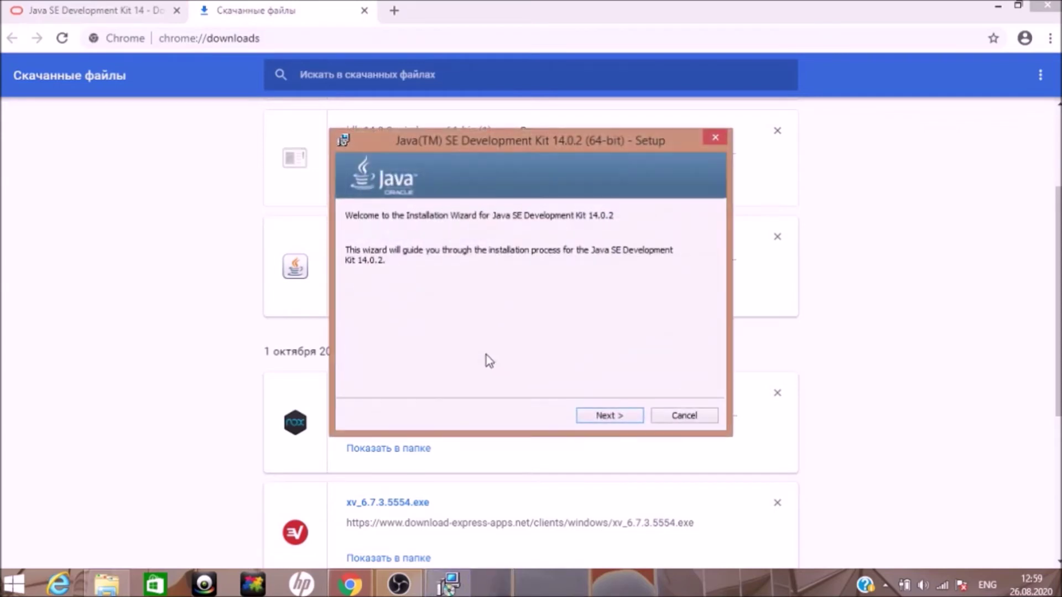
click(632, 421)
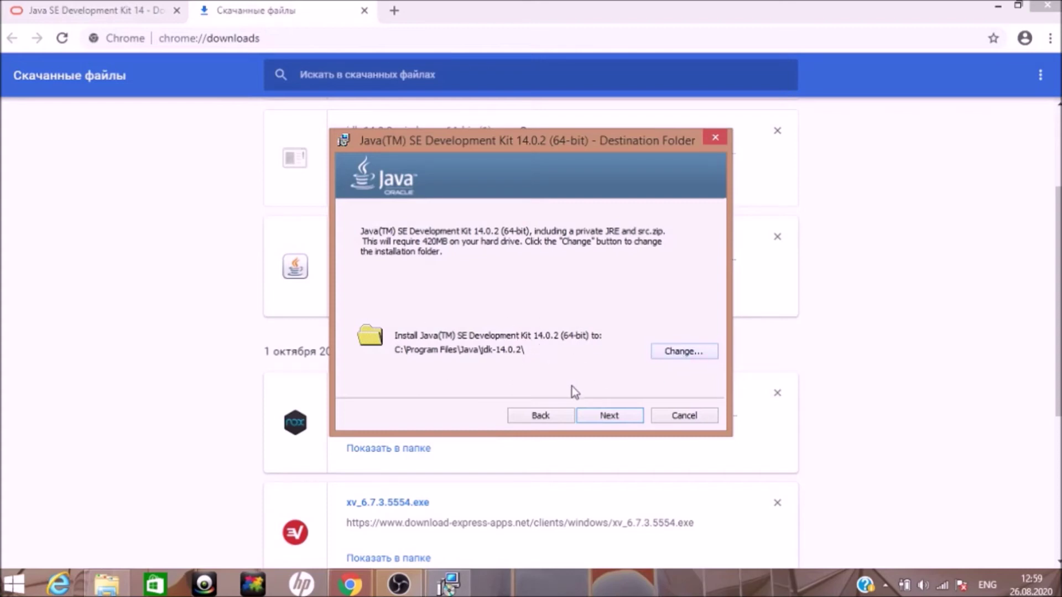
click(604, 418)
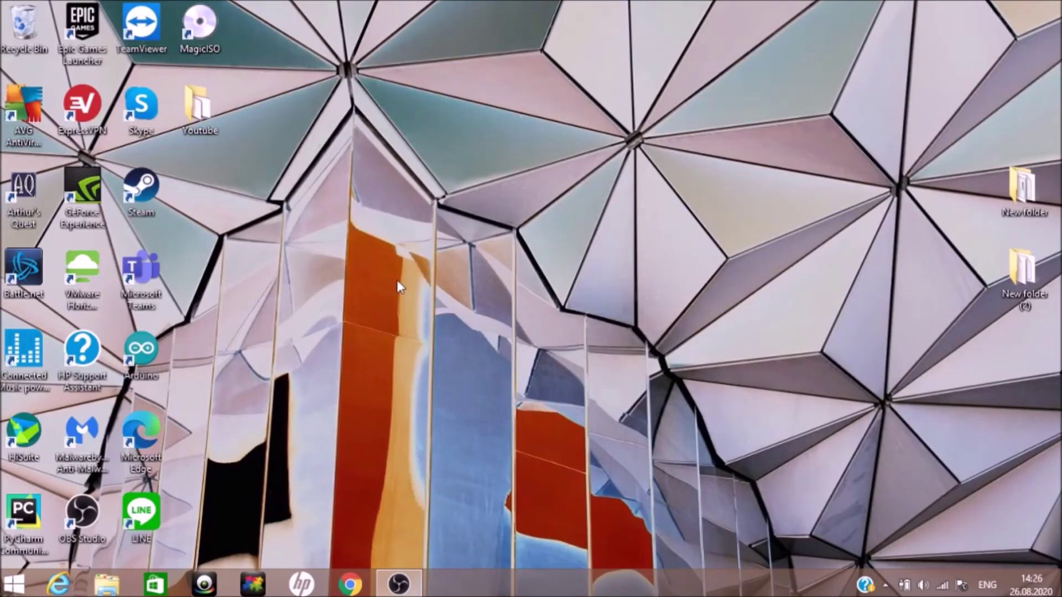
Switch to File Explorer and open the Windows (C:) drive
click(107, 584)
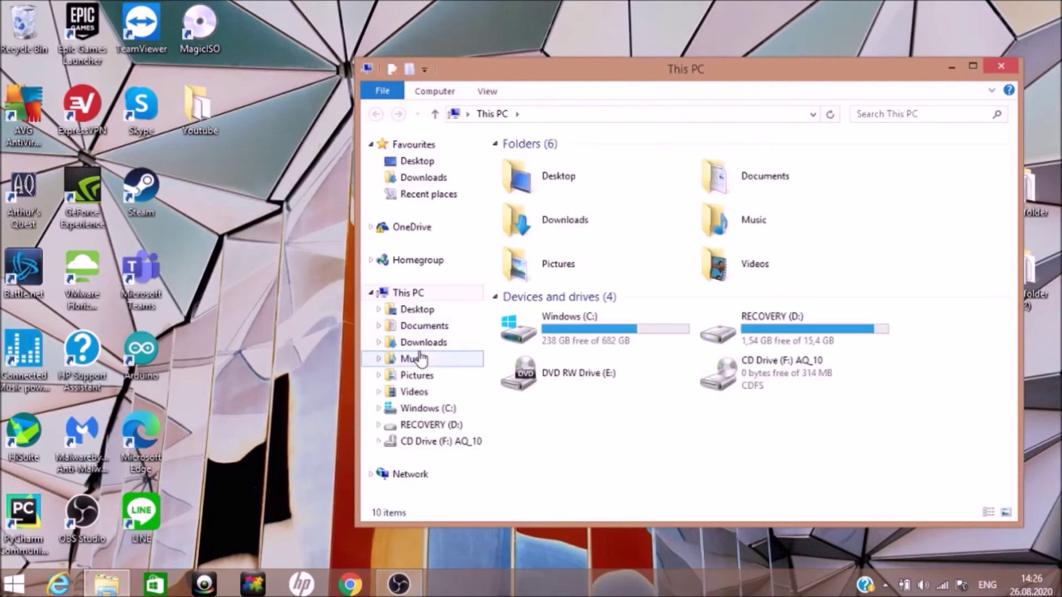
click(423, 409)
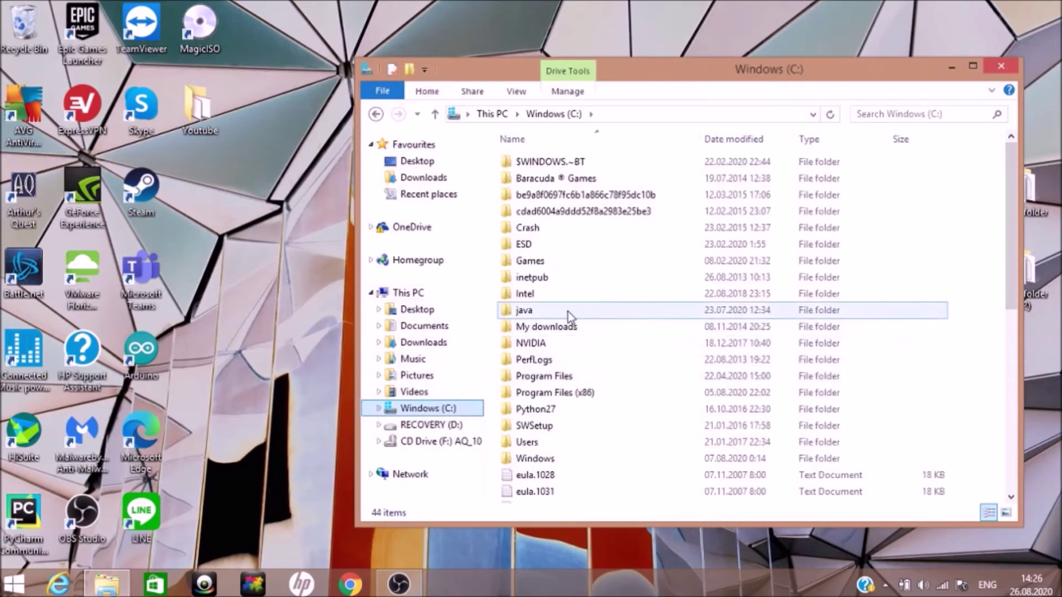
drag(1014, 243, 1009, 303)
double_click(534, 242)
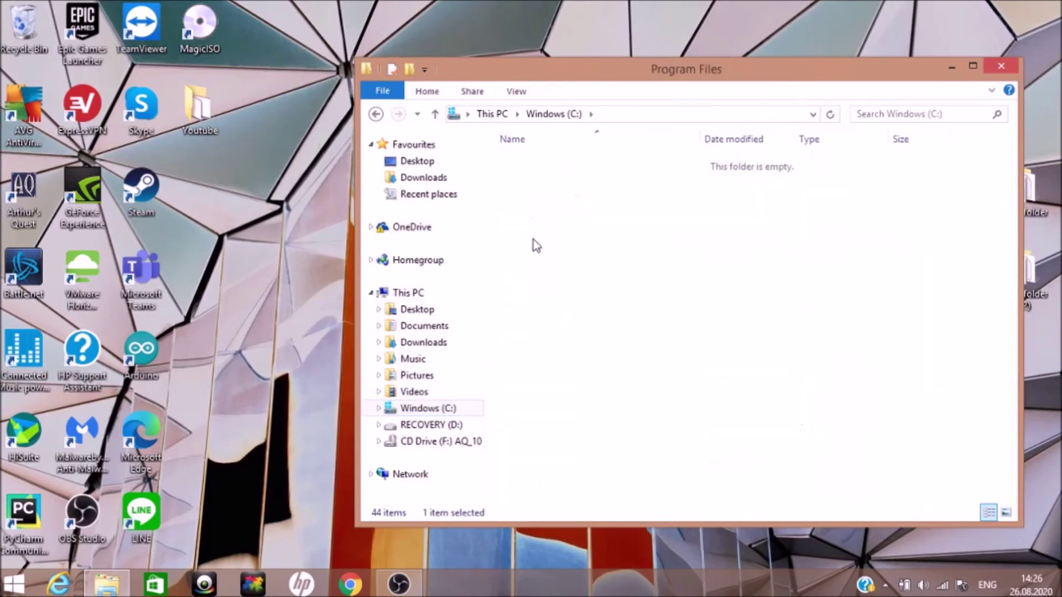
click(390, 113)
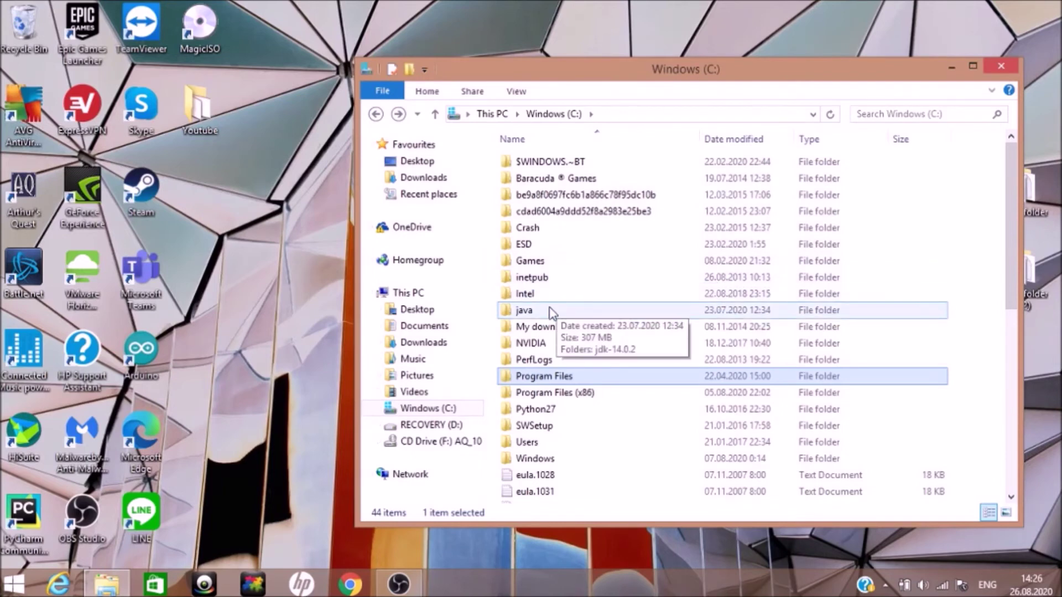
Open the bin folder inside jdk-14.0.2 in the C: drive's java folder
double_click(555, 310)
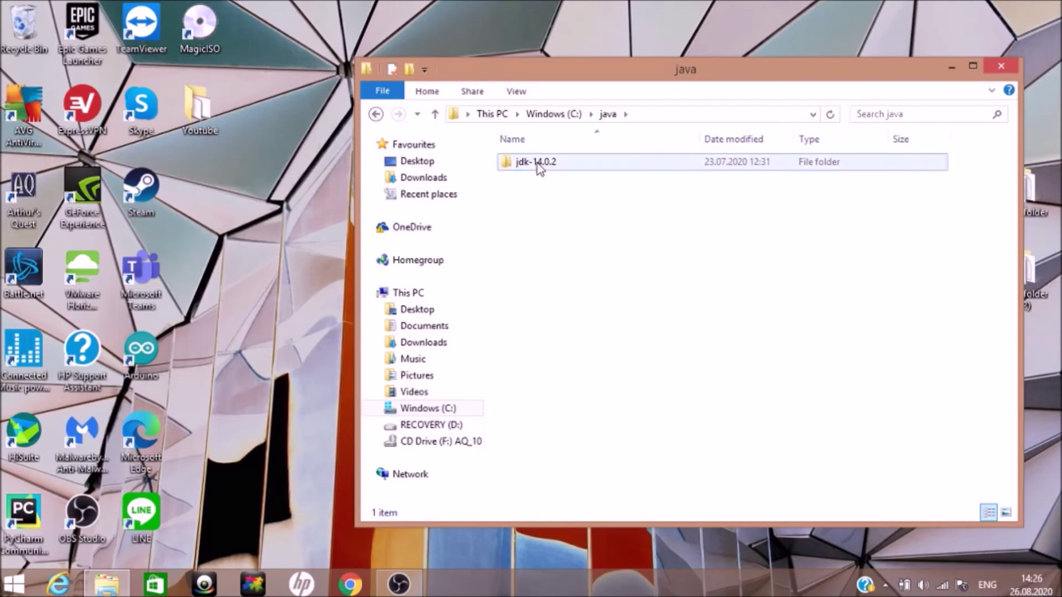
double_click(539, 166)
click(536, 163)
double_click(535, 163)
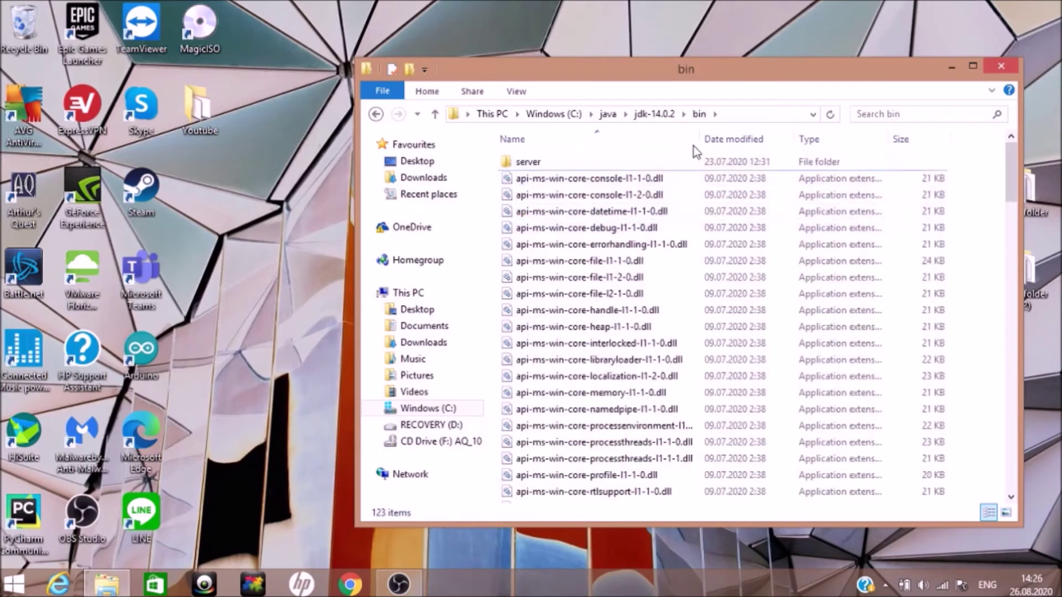
Select the bin folder's full path, C:\java\jdk-14.0.2\bin, for copying and close the folder window
click(813, 115)
click(738, 115)
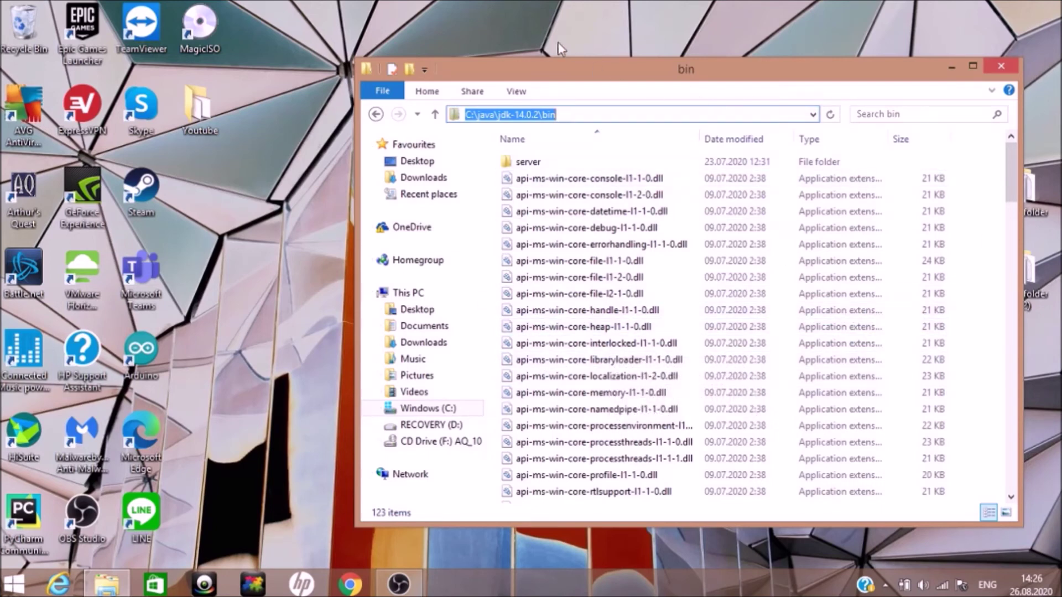
click(1009, 65)
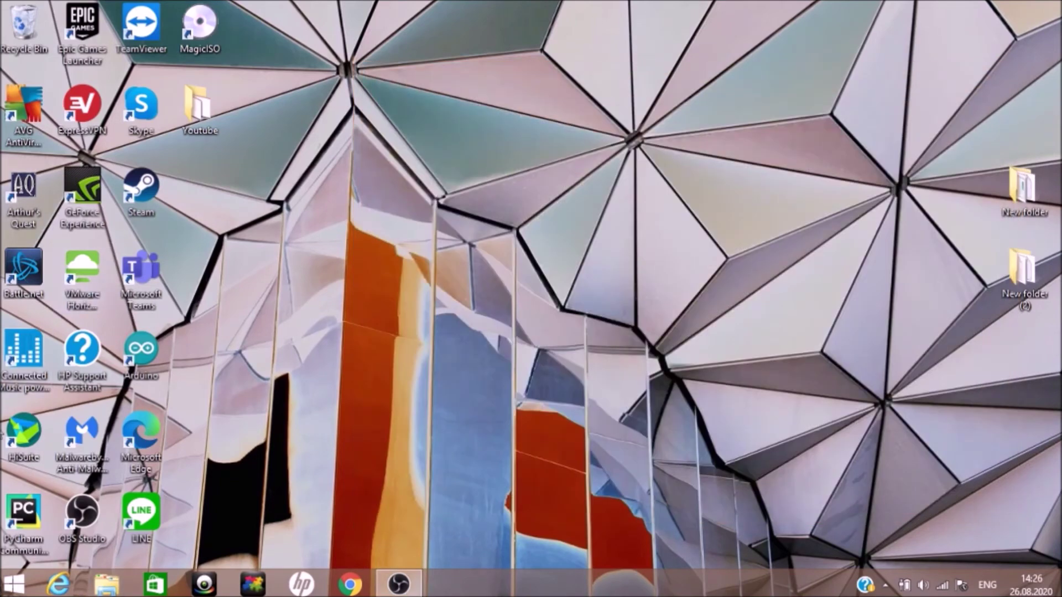
Search Windows for "environment variables" and open the Environment Variables dialog through the system environment variables result
click(13, 584)
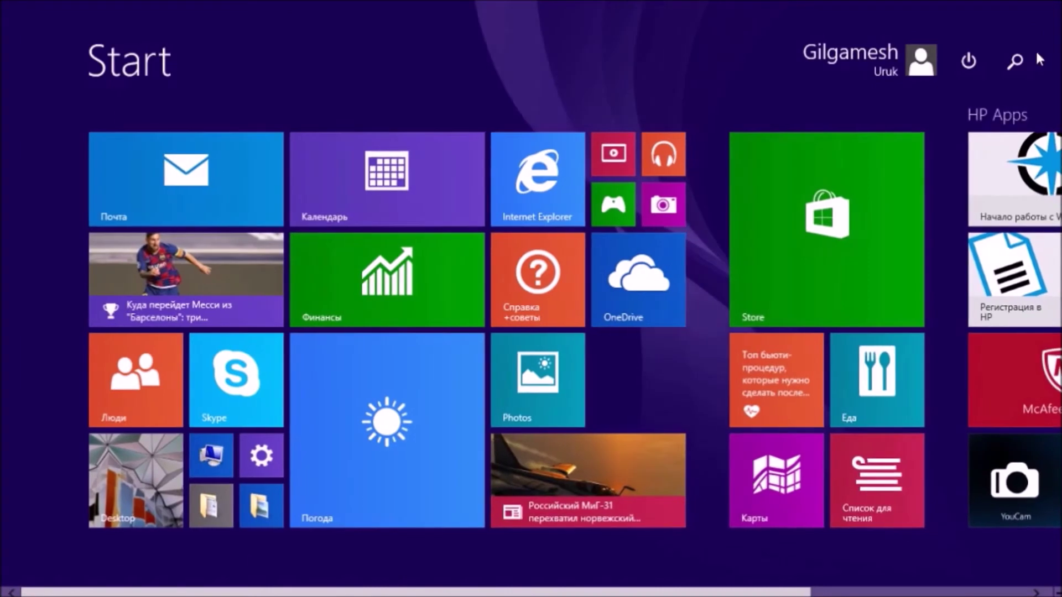
click(1018, 60)
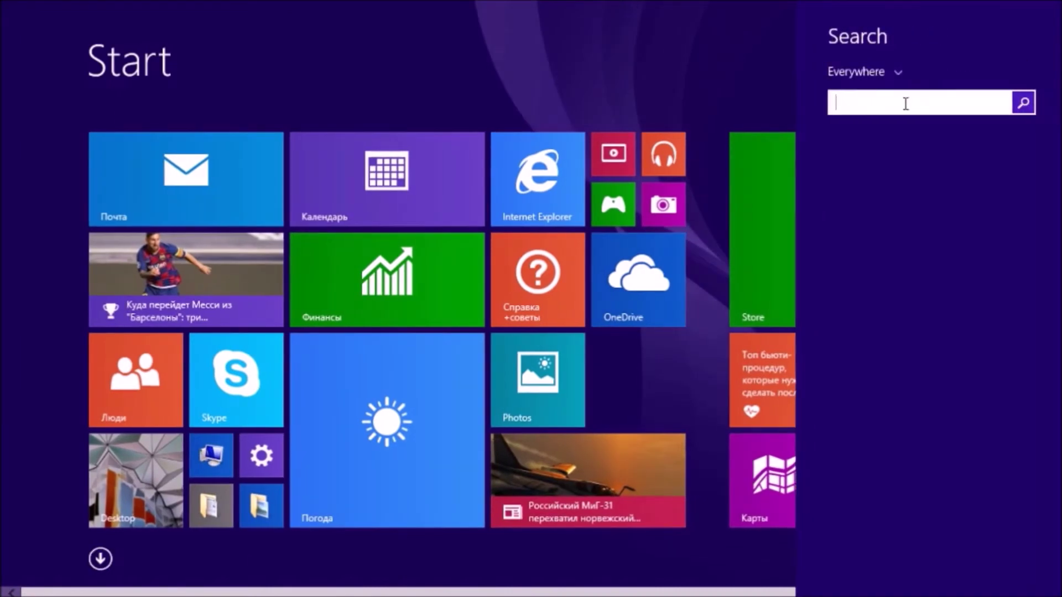
text(environment variables)
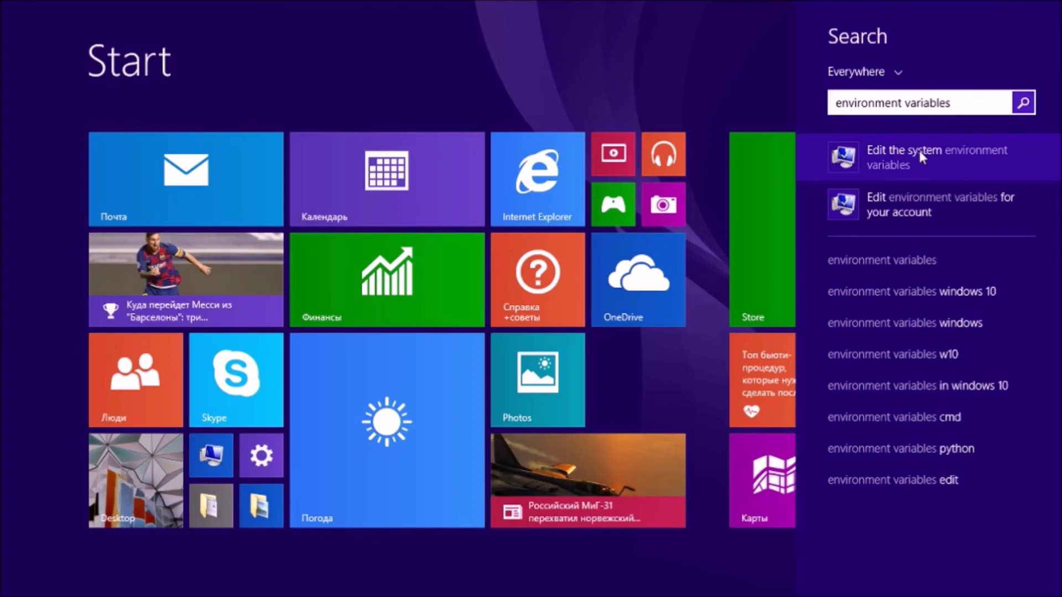
click(919, 151)
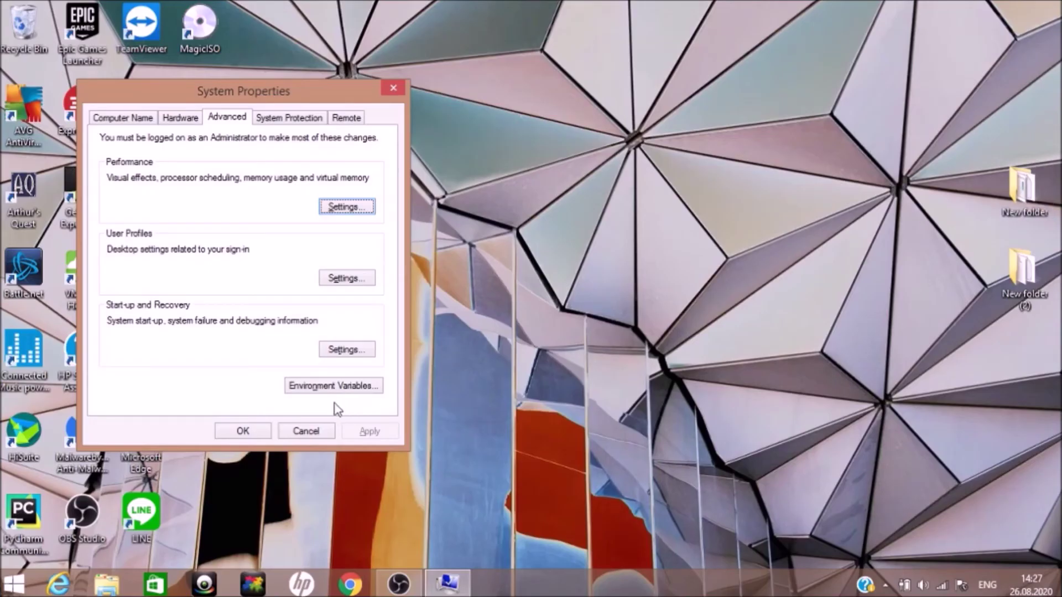
click(309, 387)
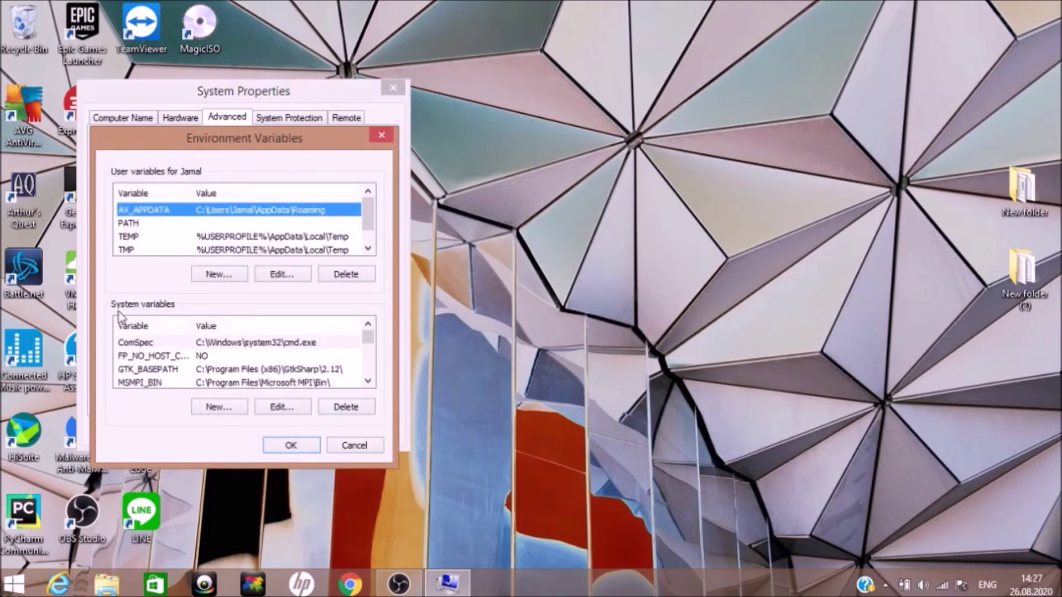
Open the Path system variable for editing
click(367, 381)
click(368, 381)
click(367, 382)
click(367, 382)
click(367, 382)
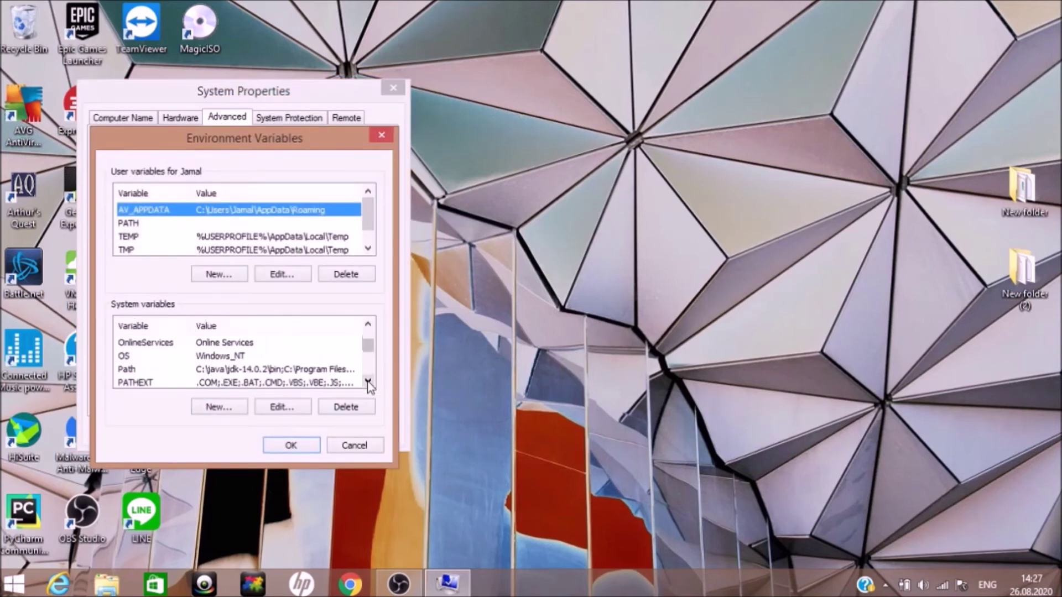
click(150, 372)
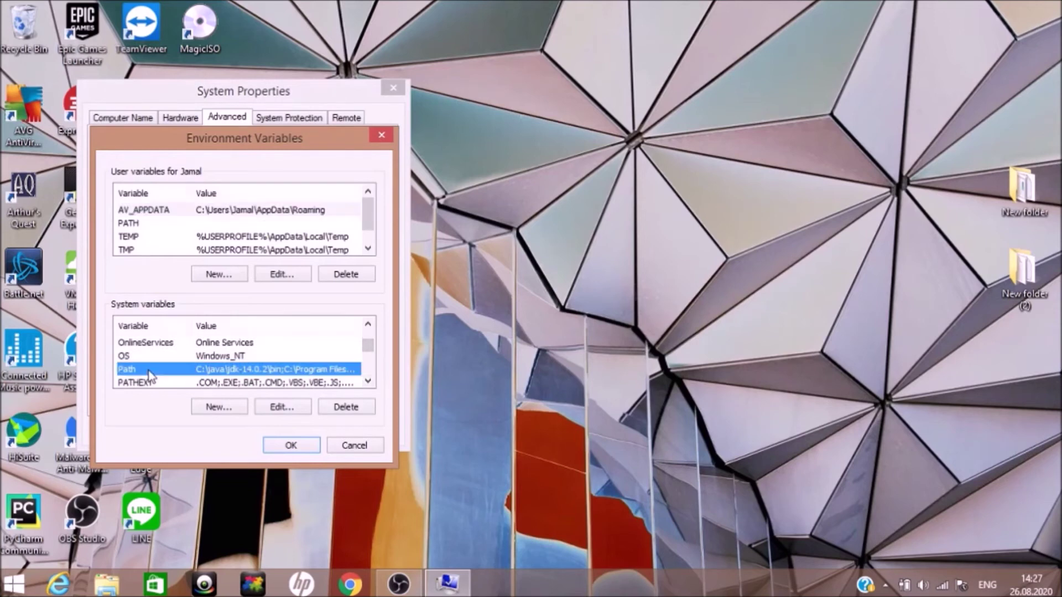
click(282, 407)
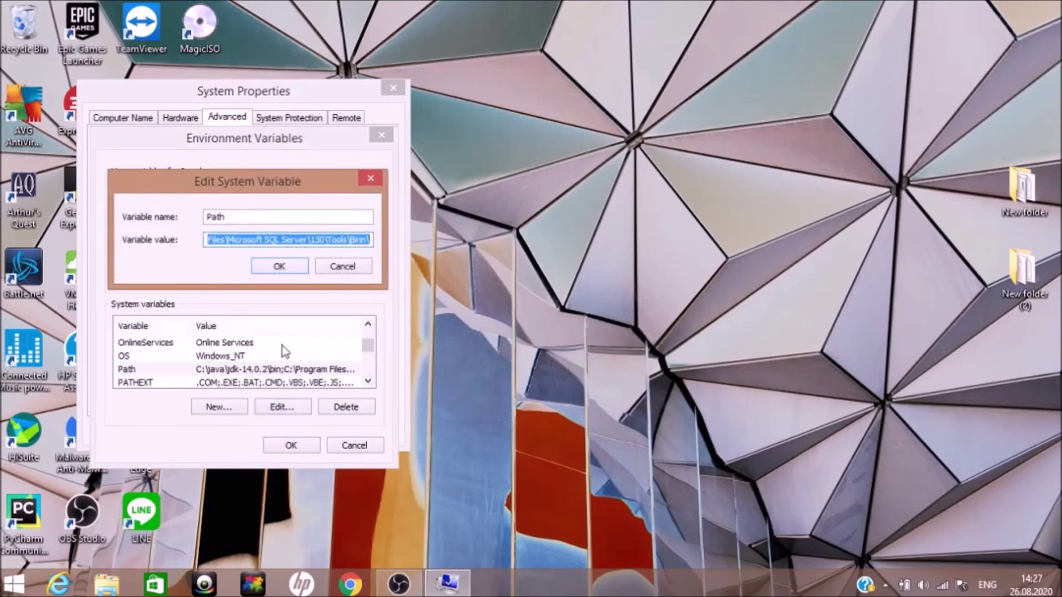
Copy the C:\java\jdk-14.0.2\bin entry from the start of the Path value and close the variable without changing it
click(330, 242)
drag(370, 239, 209, 243)
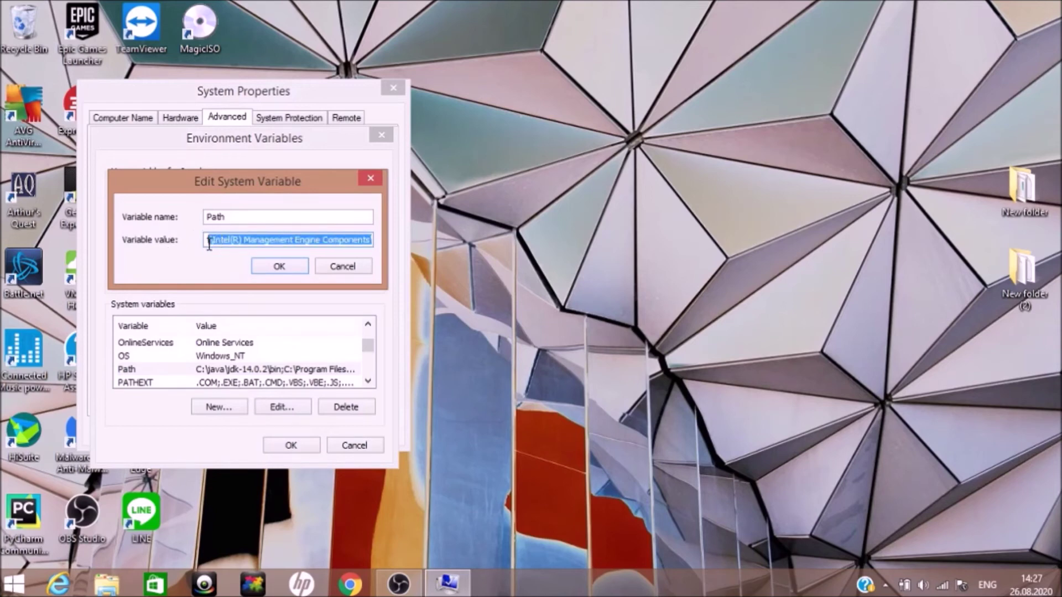
click(210, 241)
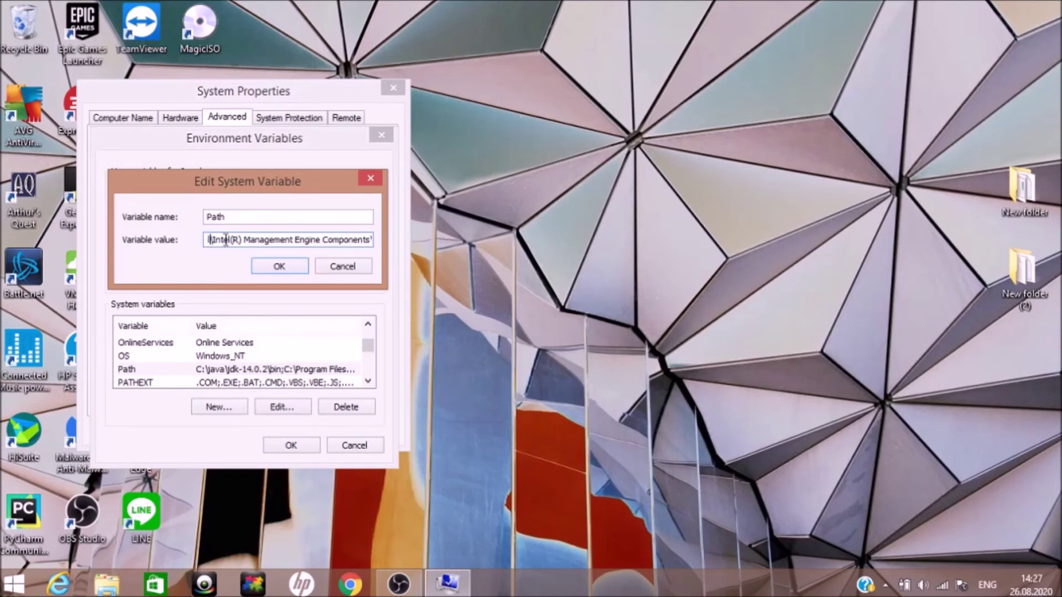
drag(288, 235, 196, 239)
click(208, 240)
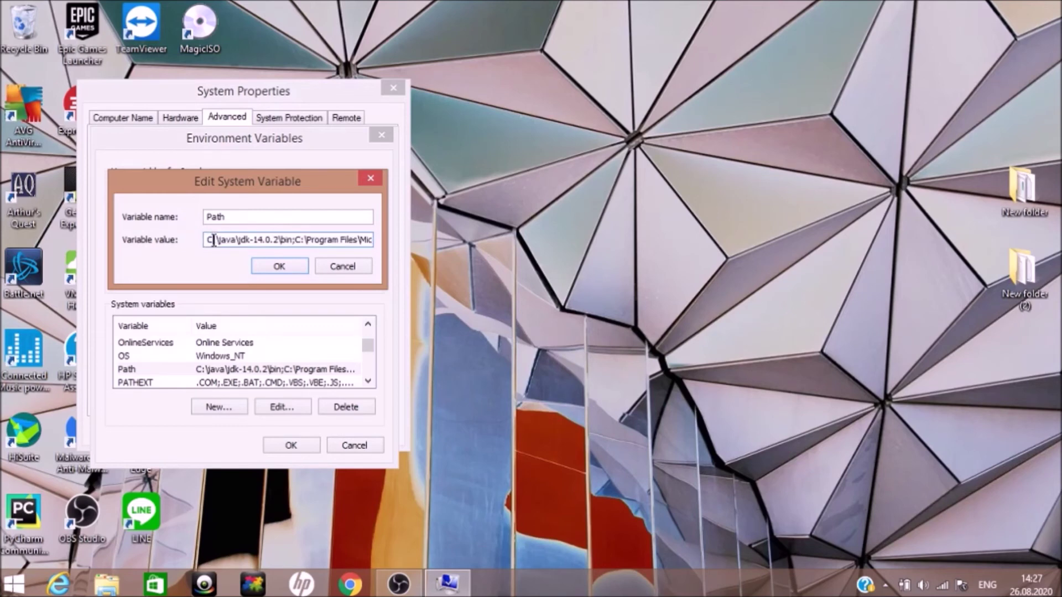
drag(208, 240, 296, 237)
key(ctrl+c)
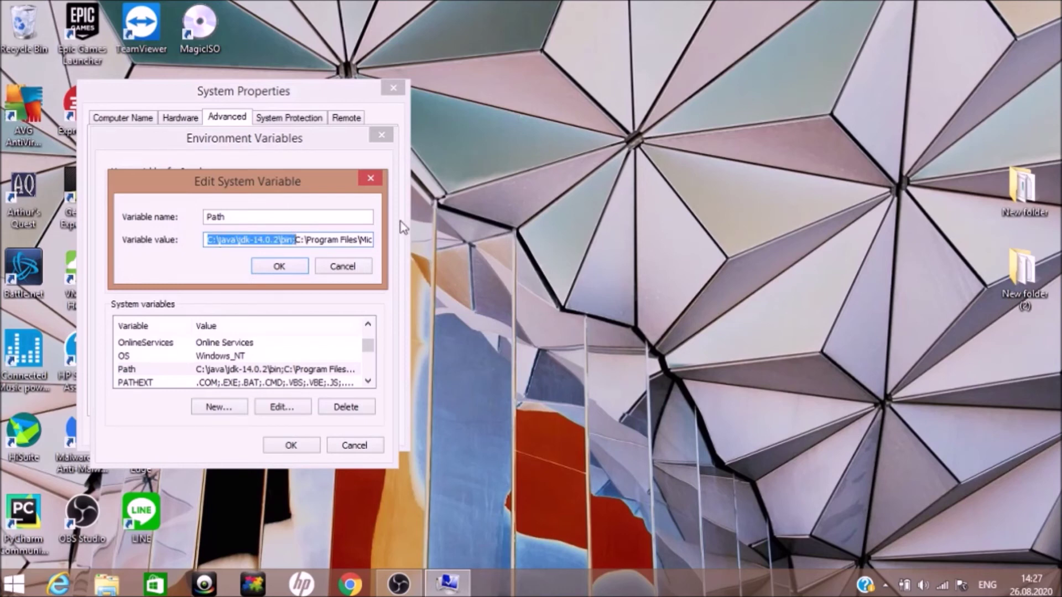
click(223, 241)
click(248, 240)
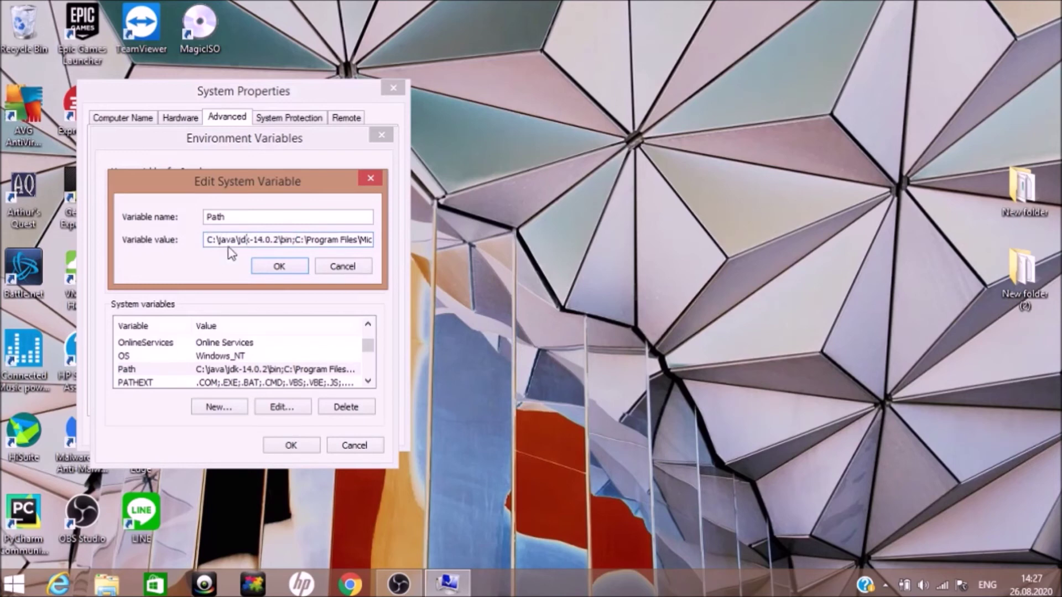
click(370, 178)
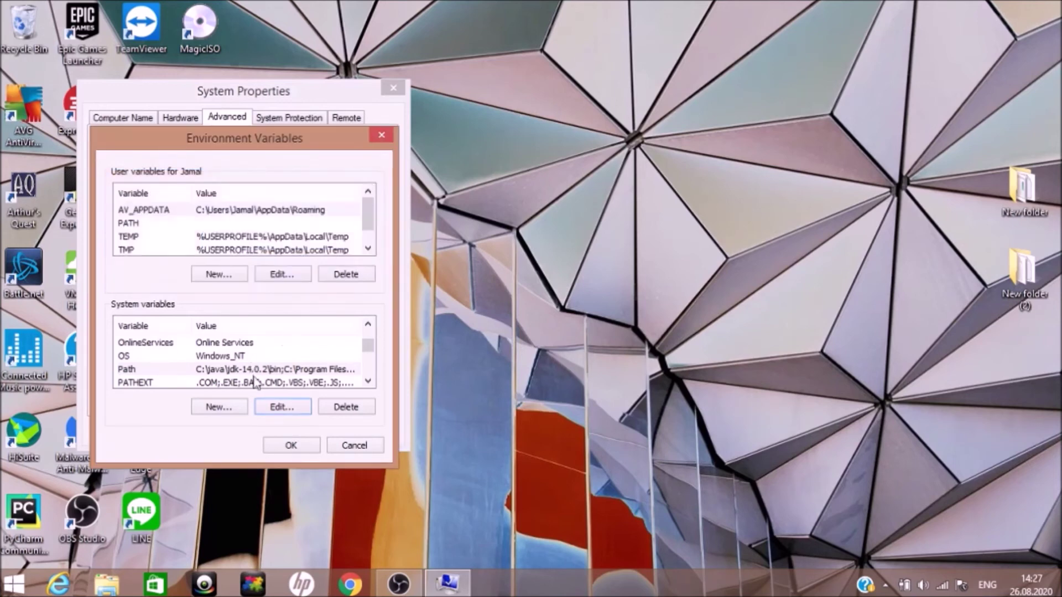
Create a new system variable named JAVA_HOME with the value C:\java\jdk-14.0.2, without the bin folder
click(231, 413)
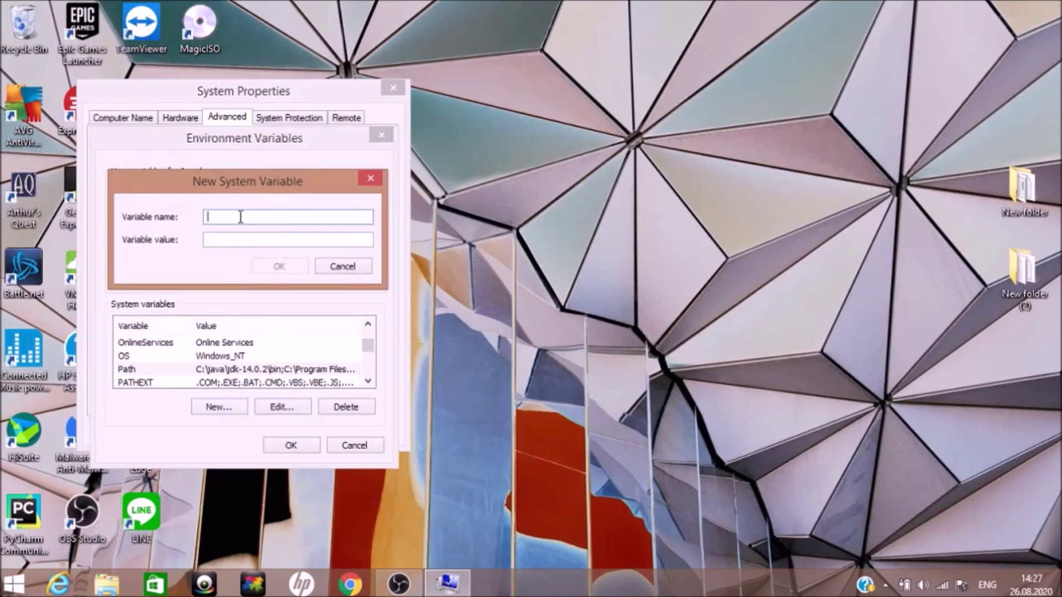
text(JAVA_HOME)
click(222, 239)
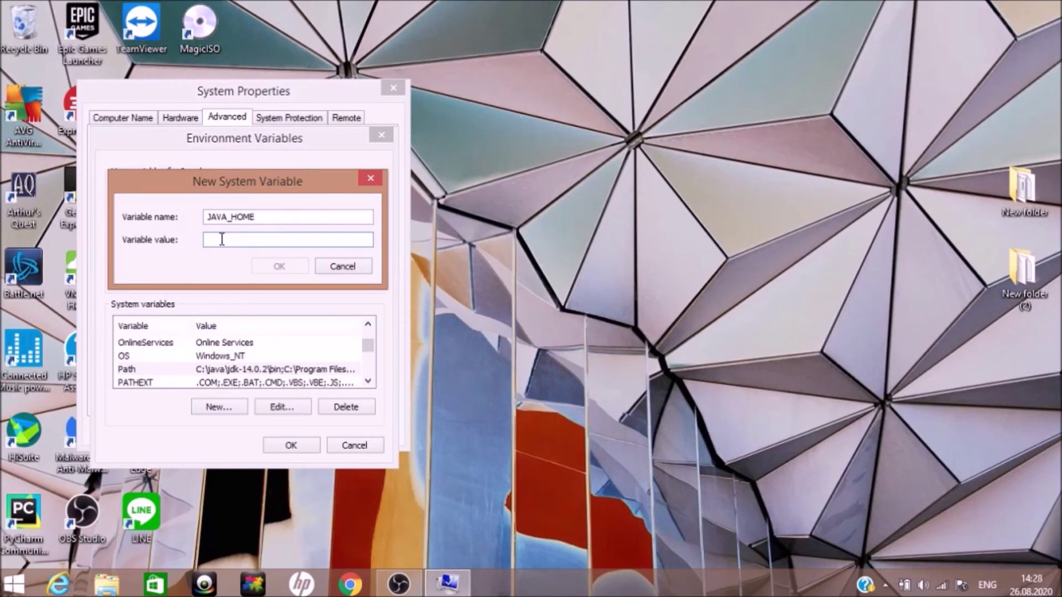
key(ctrl+v)
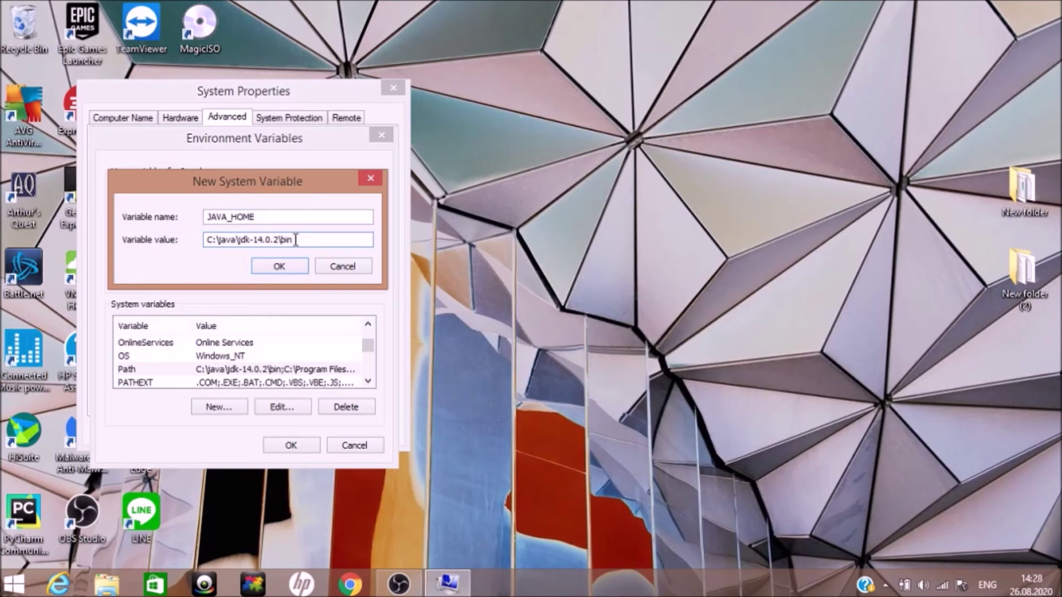
key(BackSpace)
key(BackSpace)
key(BackSpace)
key(BackSpace)
click(282, 267)
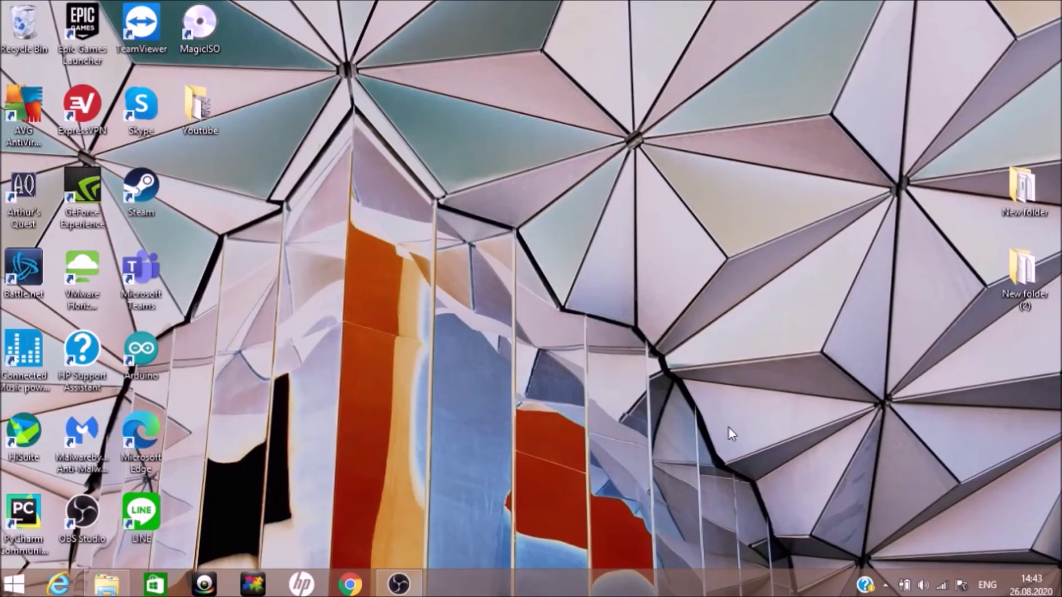
Open Command Prompt and check the installed Java and compiler versions with java -version and javac -version
right_click(14, 583)
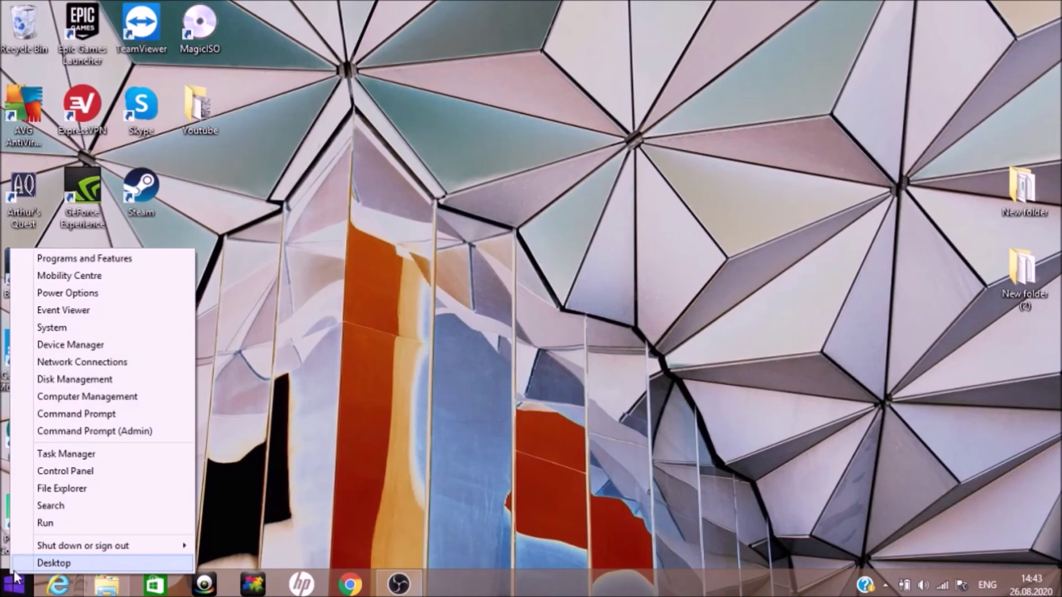
click(70, 414)
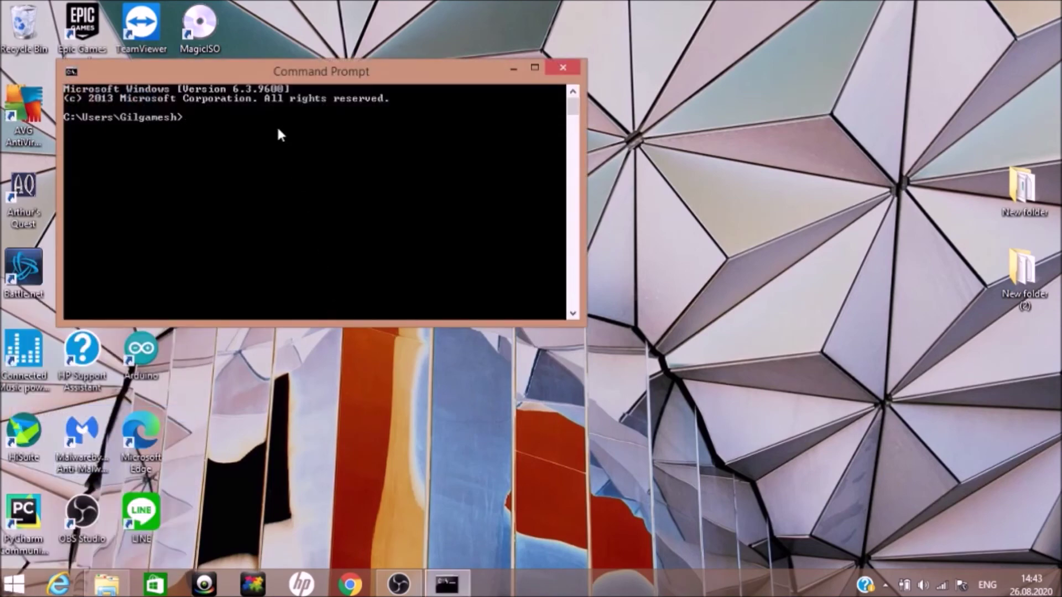
text(java -version)
key(Return)
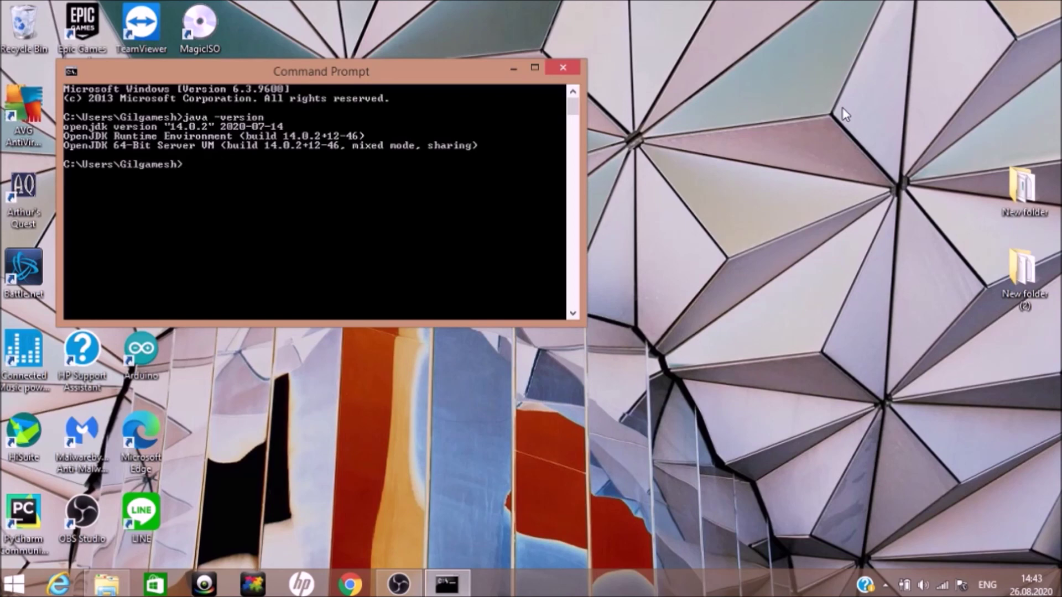
text(javac -version)
key(Return)
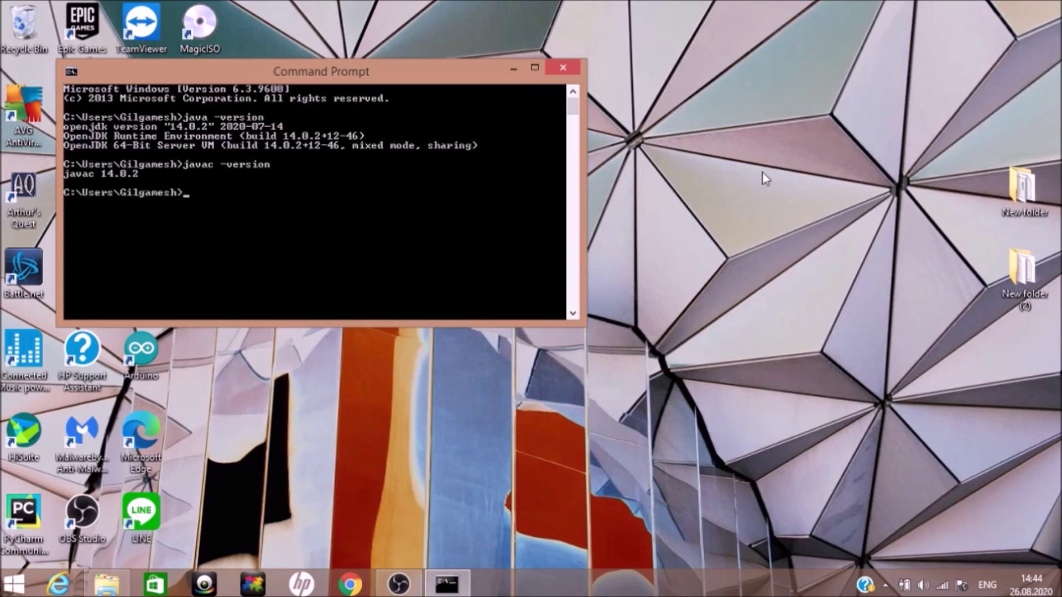
Print the JAVA_HOME variable's value with echo %JAVA_HOME%
text(echo %JAVA_HOME)
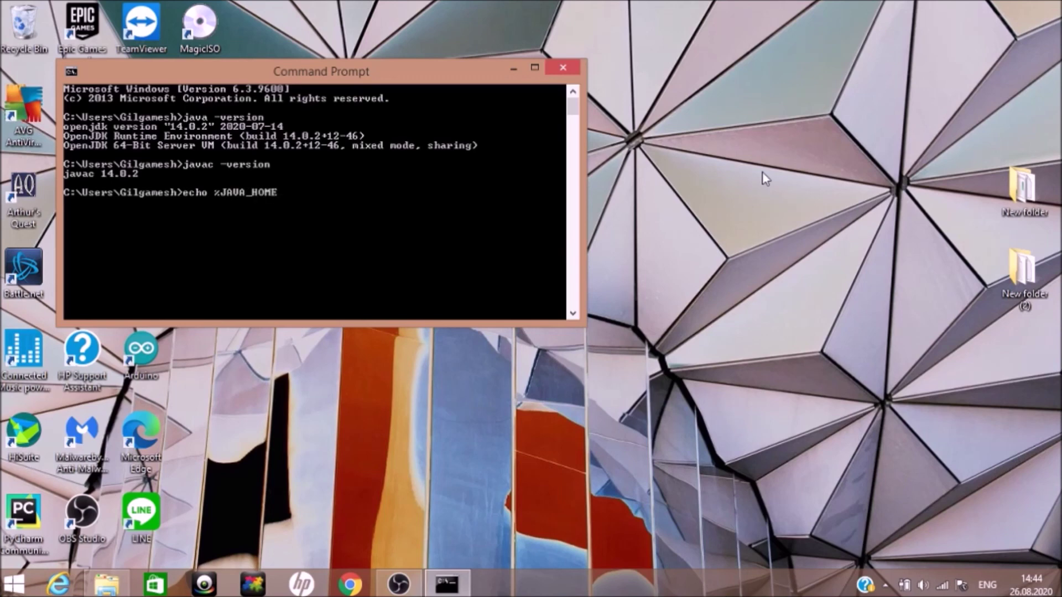
text(%)
key(Return)
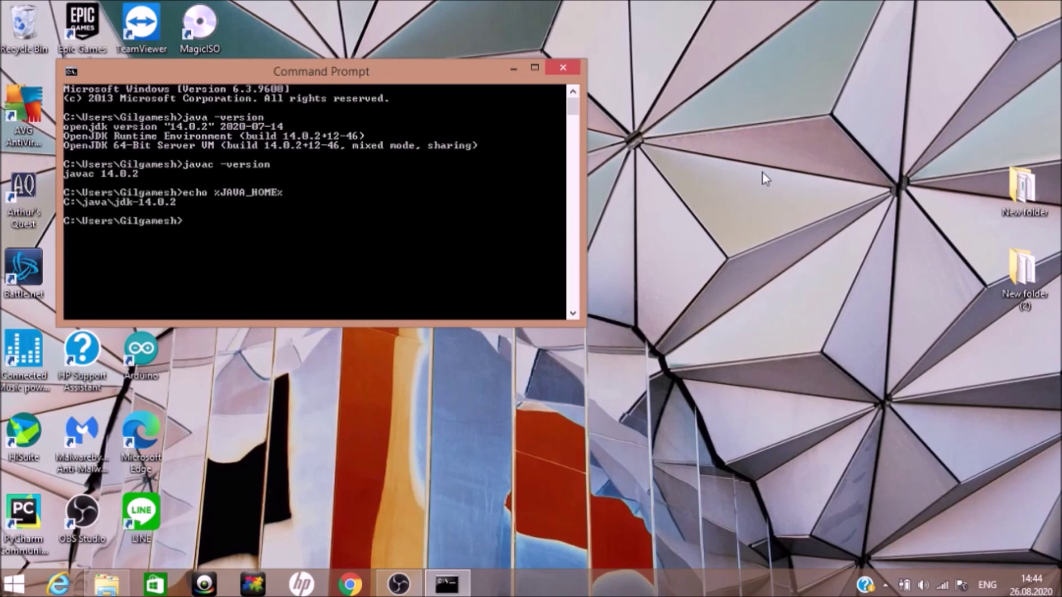